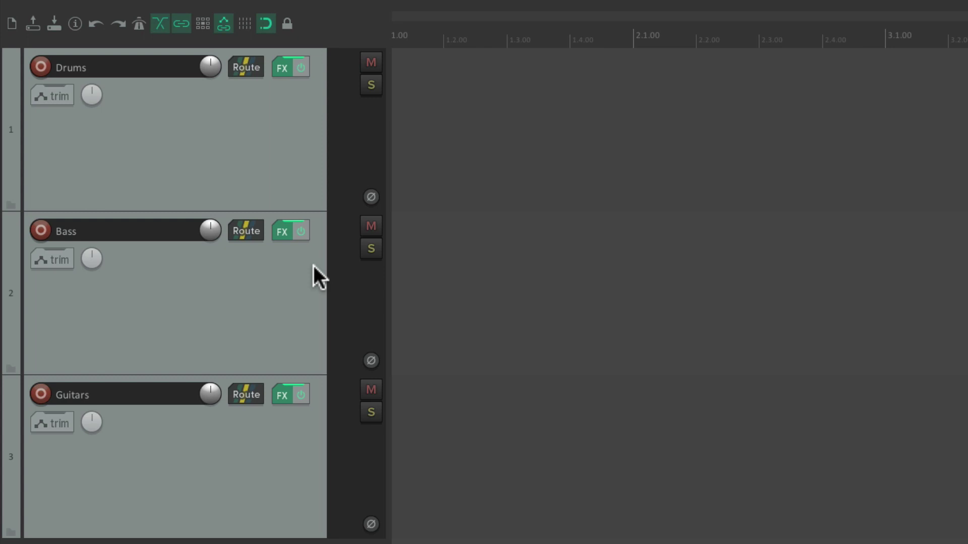
Cycle REAPER through the Default_3.0, Default_4.0 and Default_5.0 themes
click(333, 7)
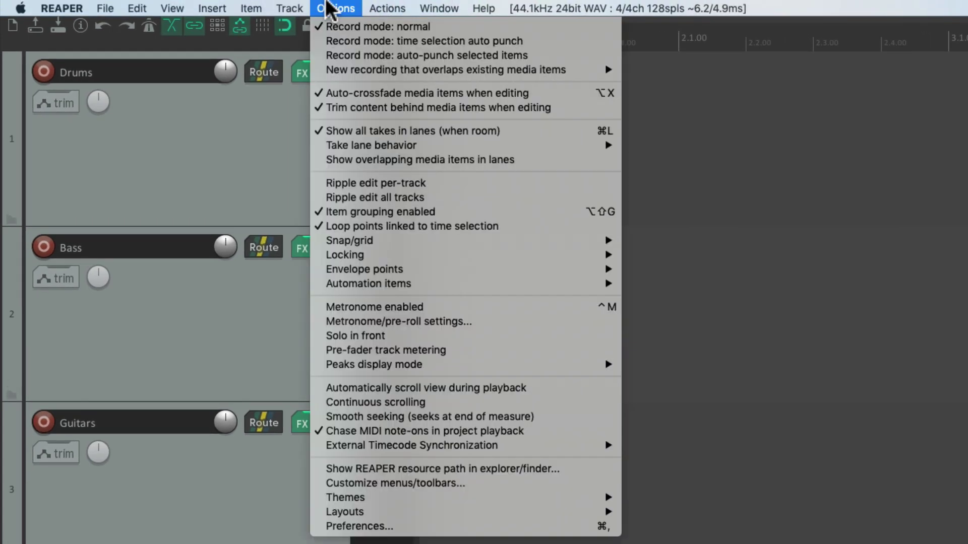
mouse_move(318, 497)
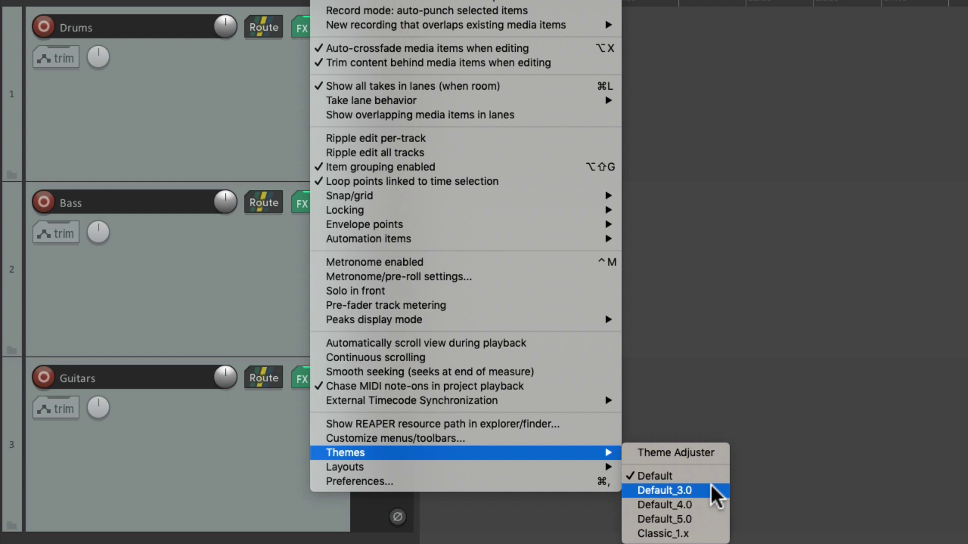
click(664, 490)
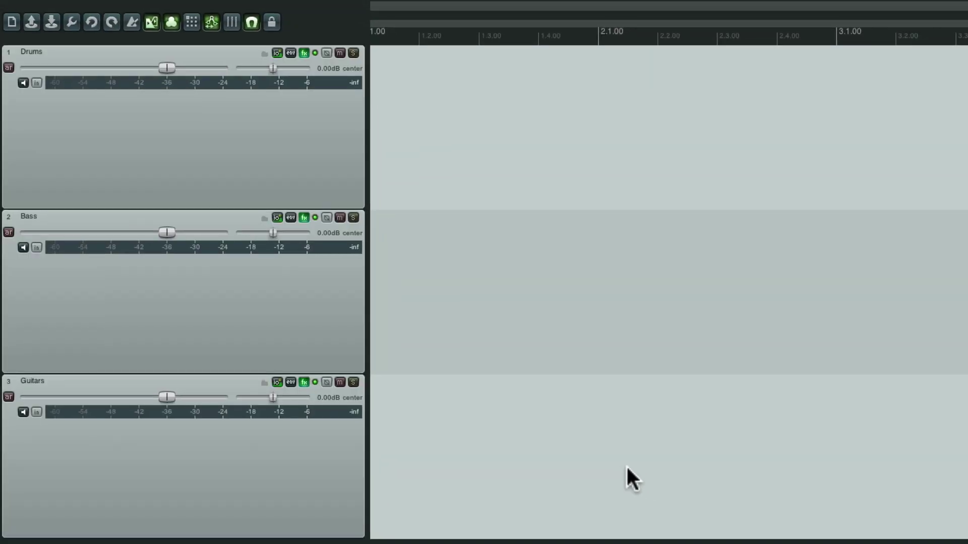
click(343, 4)
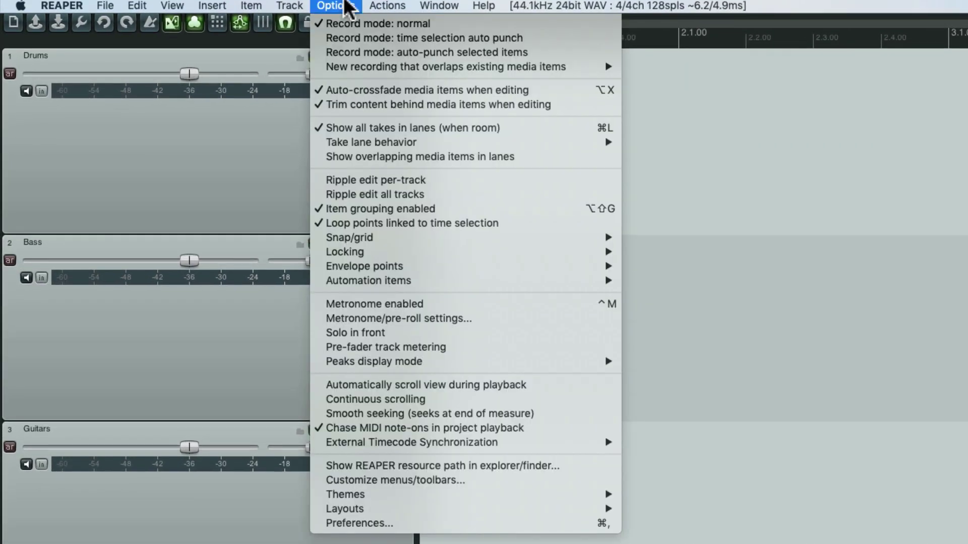
mouse_move(383, 493)
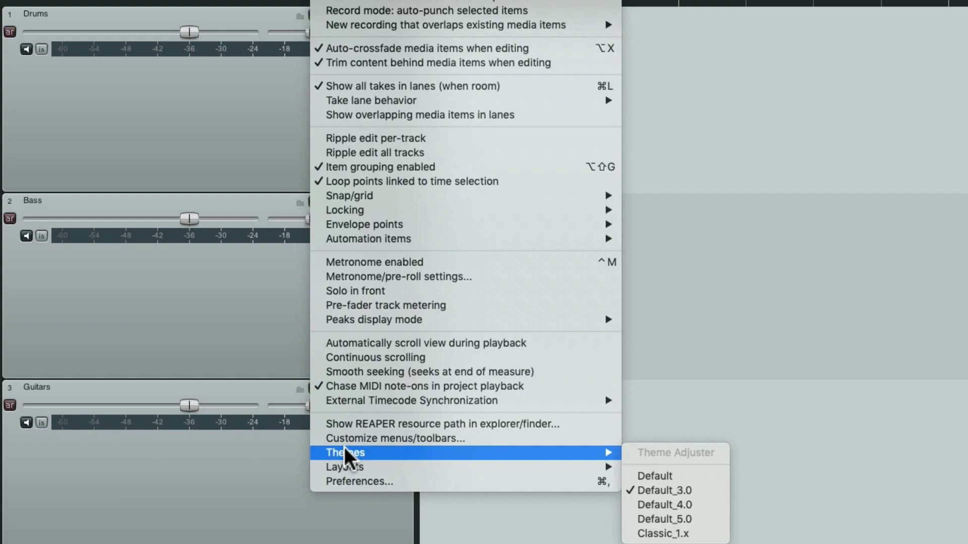
click(721, 506)
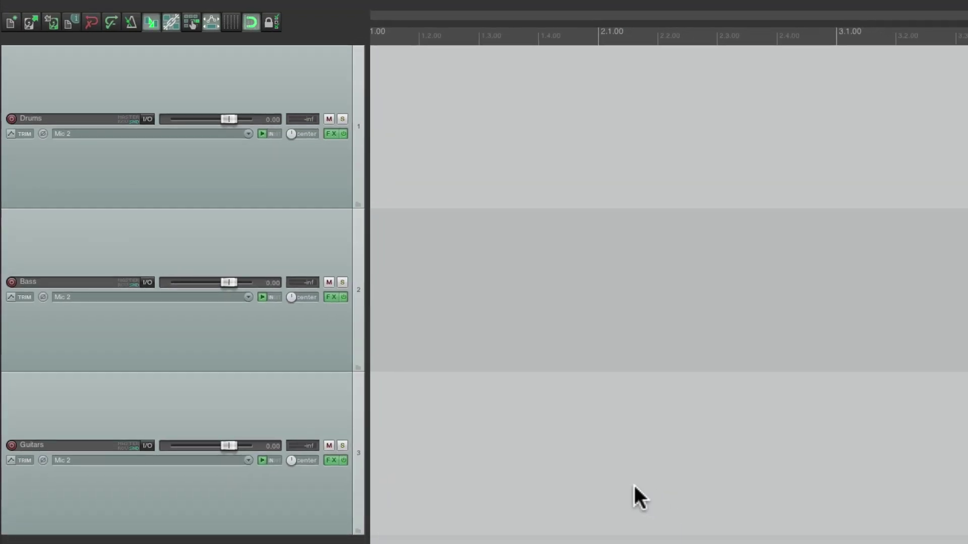
click(337, 5)
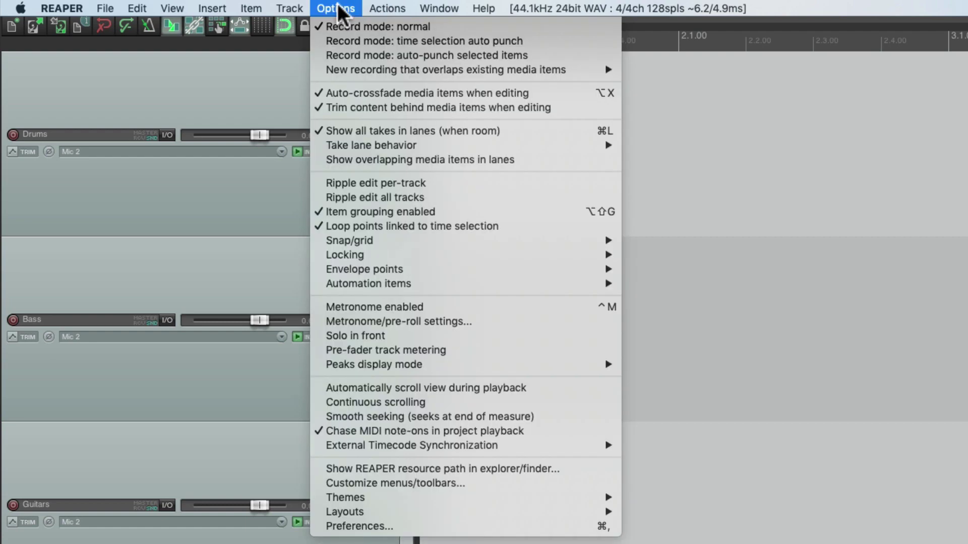
mouse_move(407, 497)
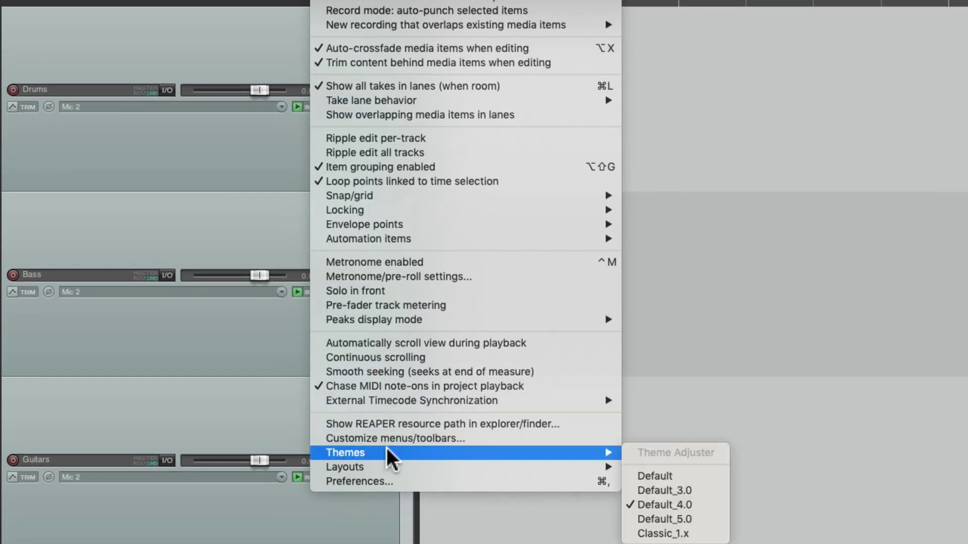
click(718, 521)
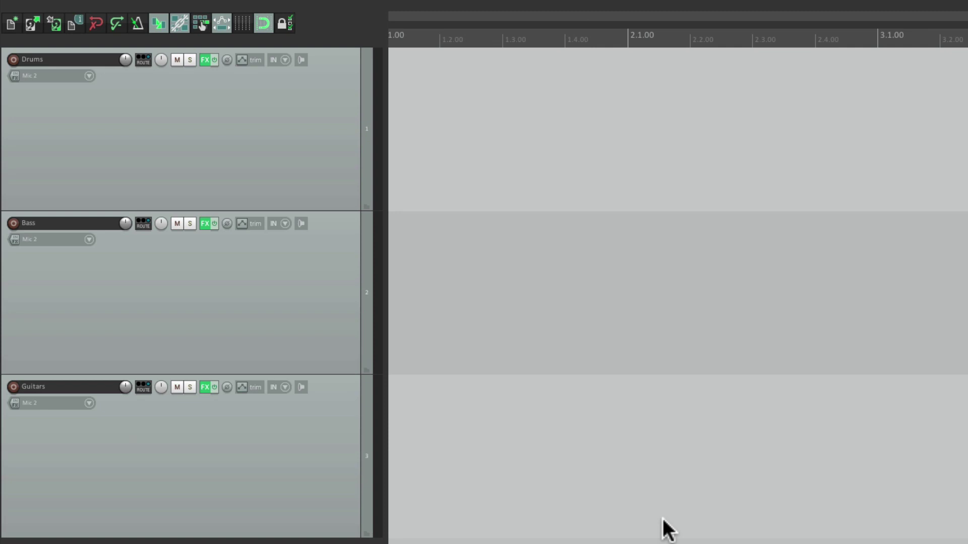
Return to the Default theme and search Google for 'reaper themes'
click(320, 6)
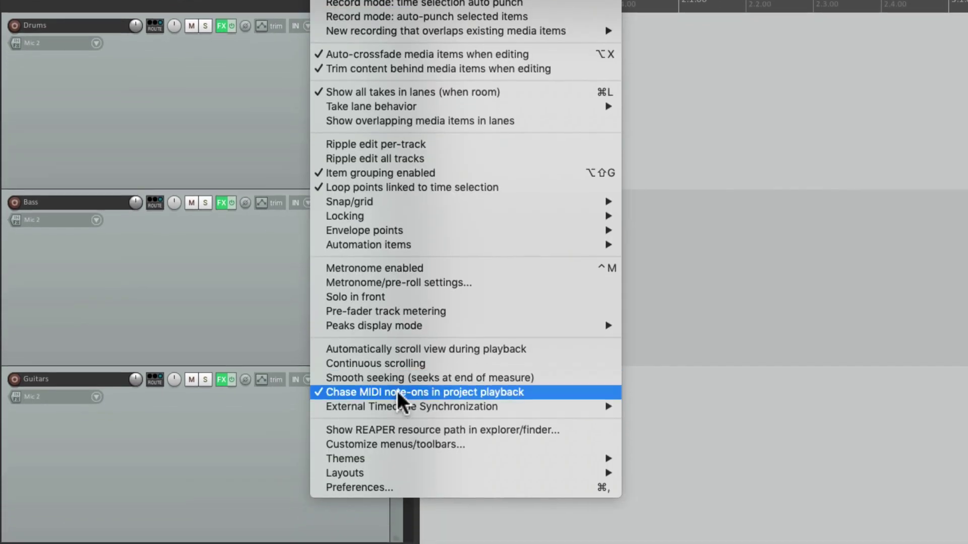
mouse_move(388, 458)
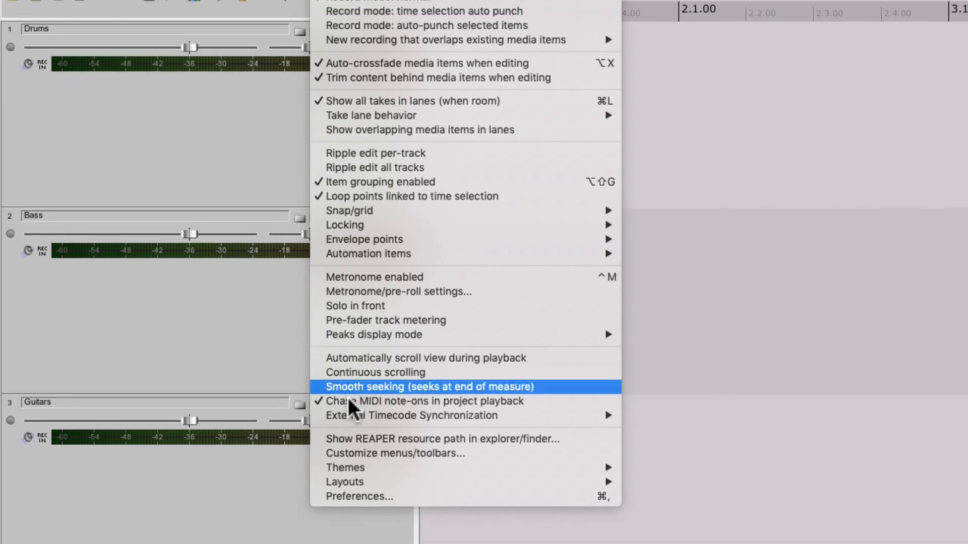
mouse_move(573, 469)
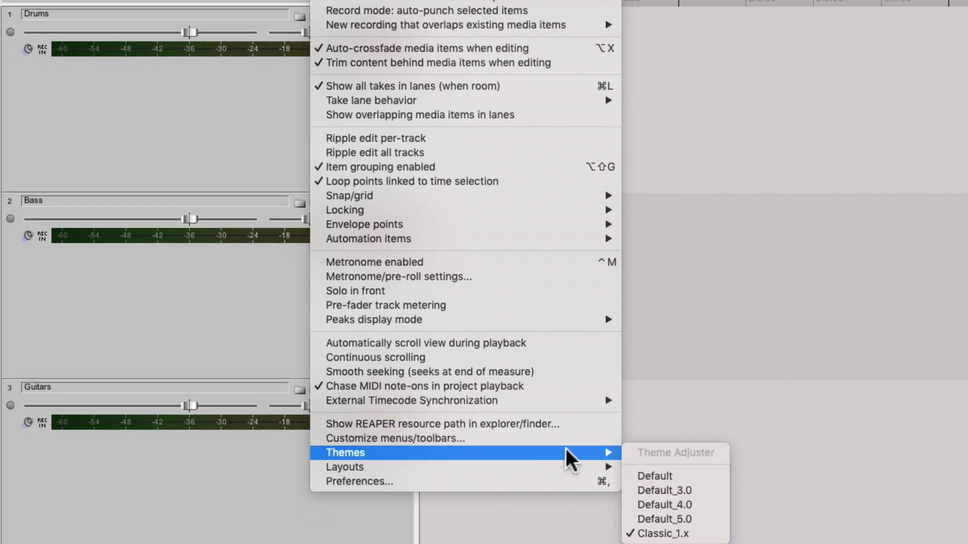
click(698, 474)
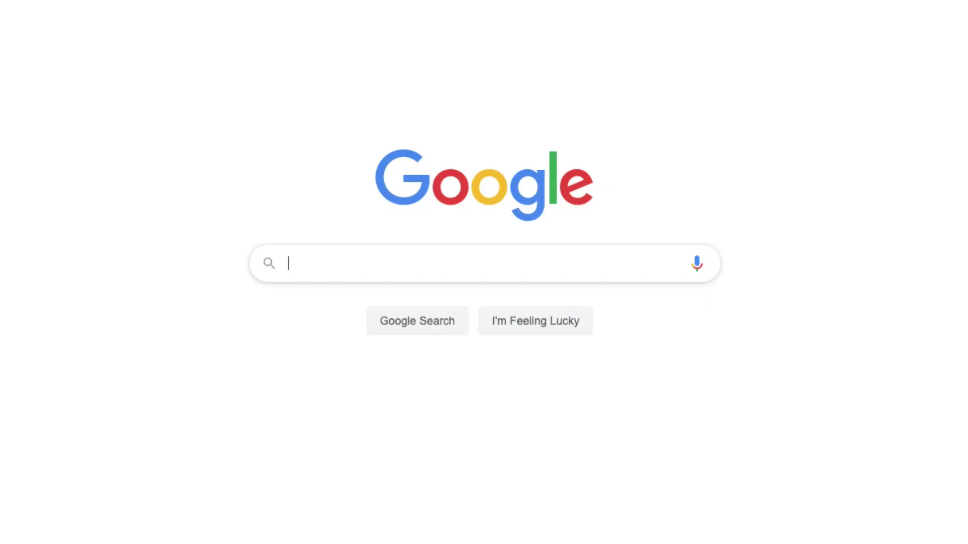
text(reaper themes)
key(Return)
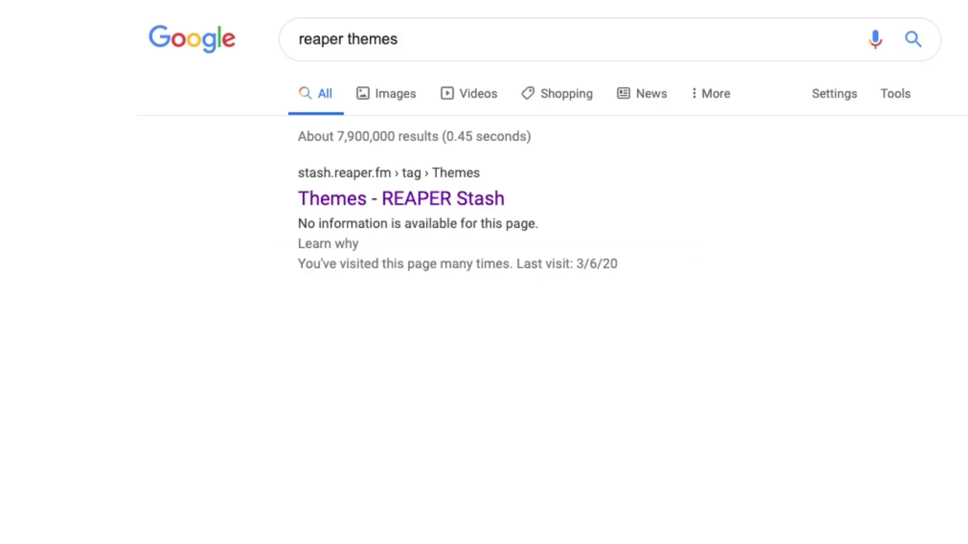
From the Themes - REAPER Stash result, download the Concerto Tagi.ReaperThemeZip file
click(456, 200)
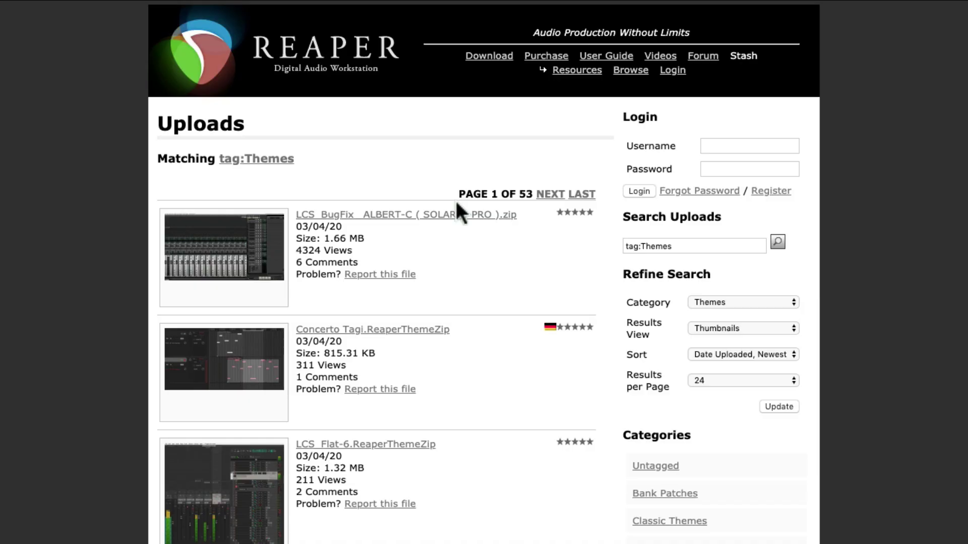
scroll(456, 203, down, 9)
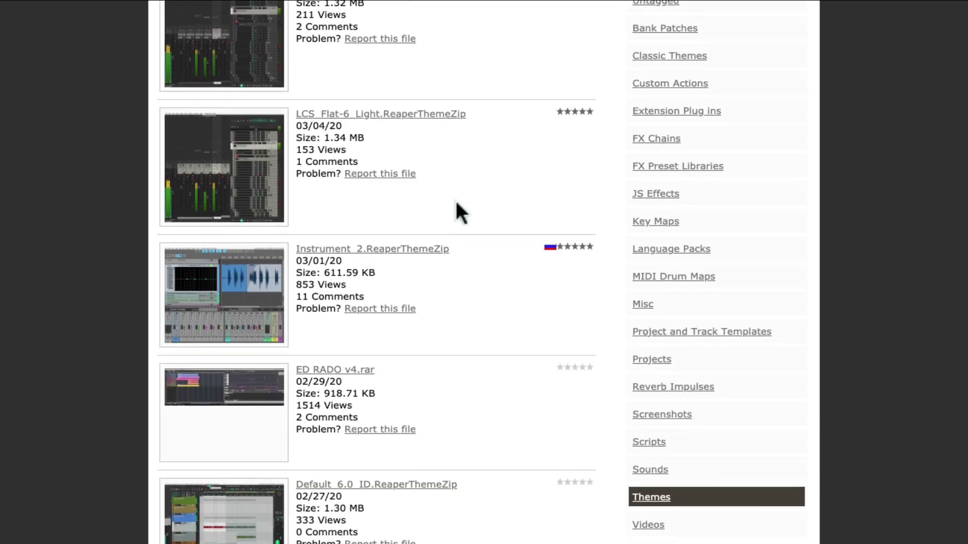
scroll(456, 203, up, 9)
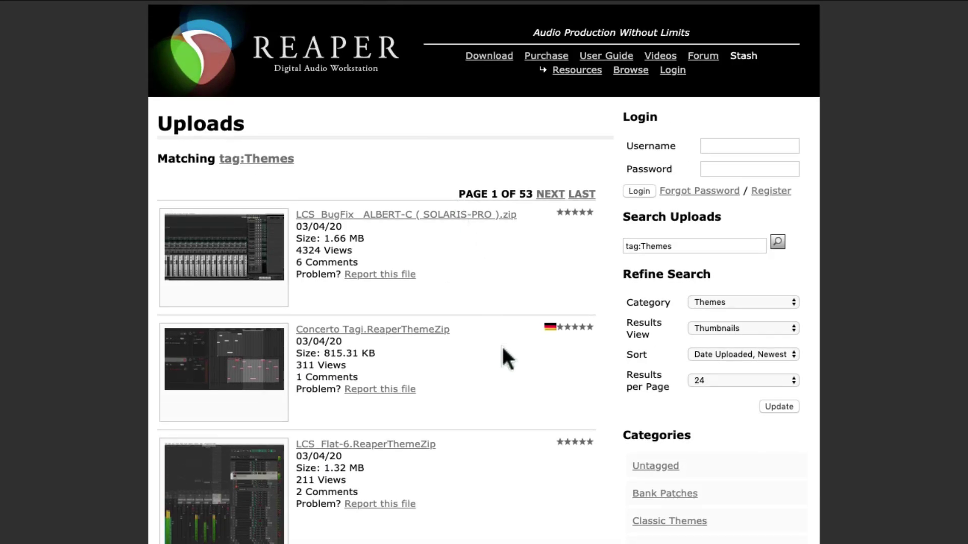
click(419, 340)
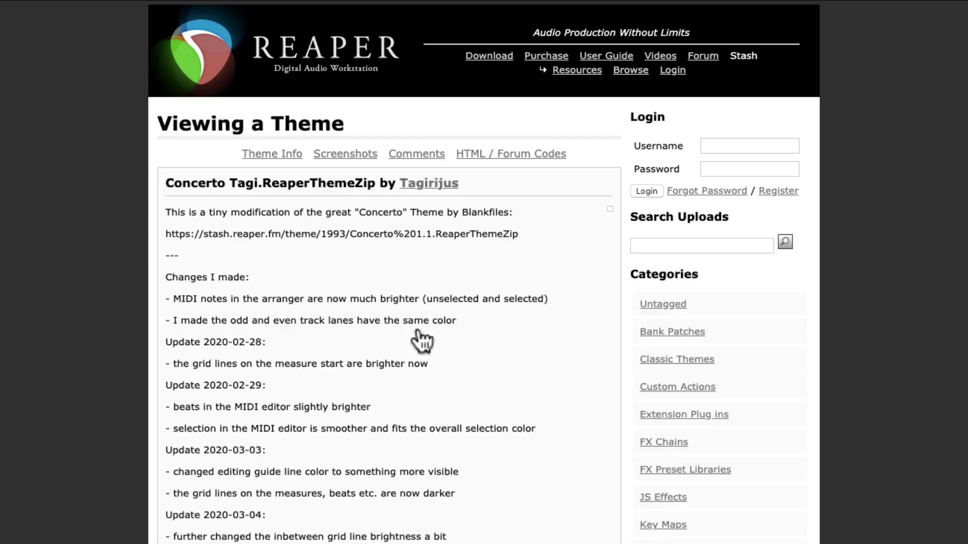
scroll(529, 324, down, 4)
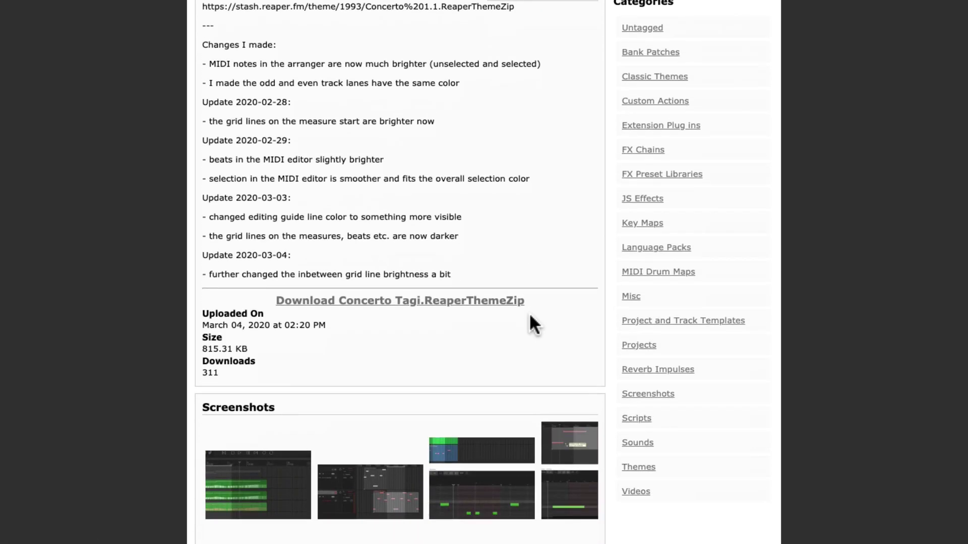
click(487, 282)
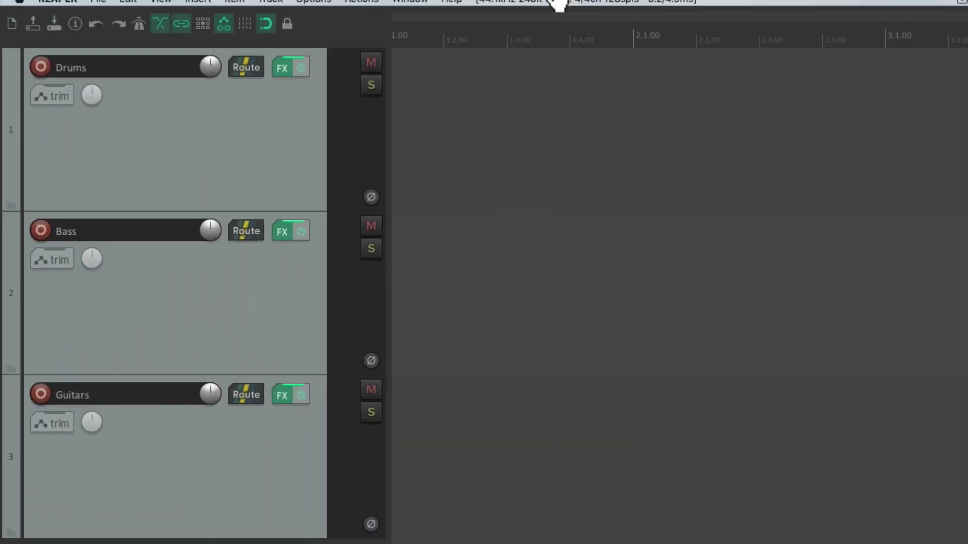
Reveal REAPER's resource folder and move Concerto Tagi.ReaperThemeZip from Downloads into ColorThemes
click(325, 8)
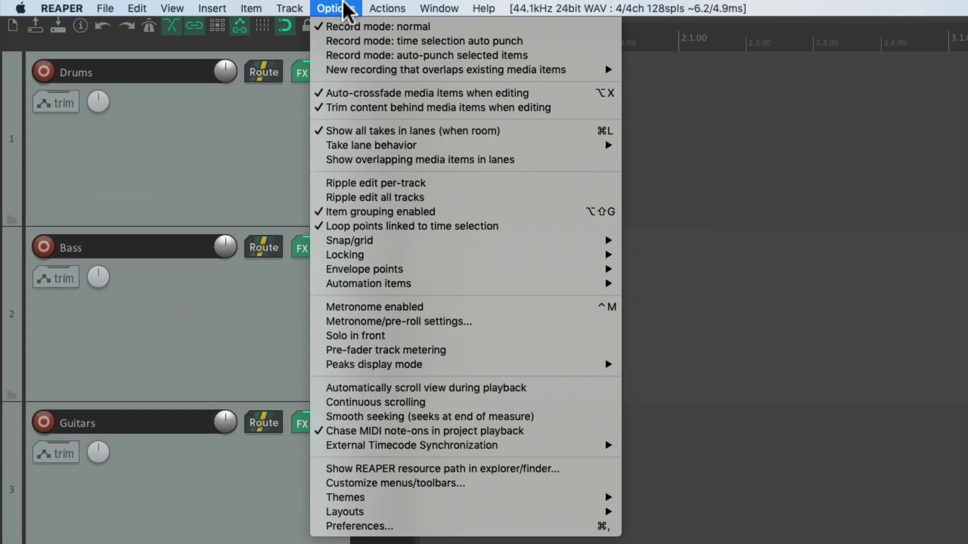
click(316, 470)
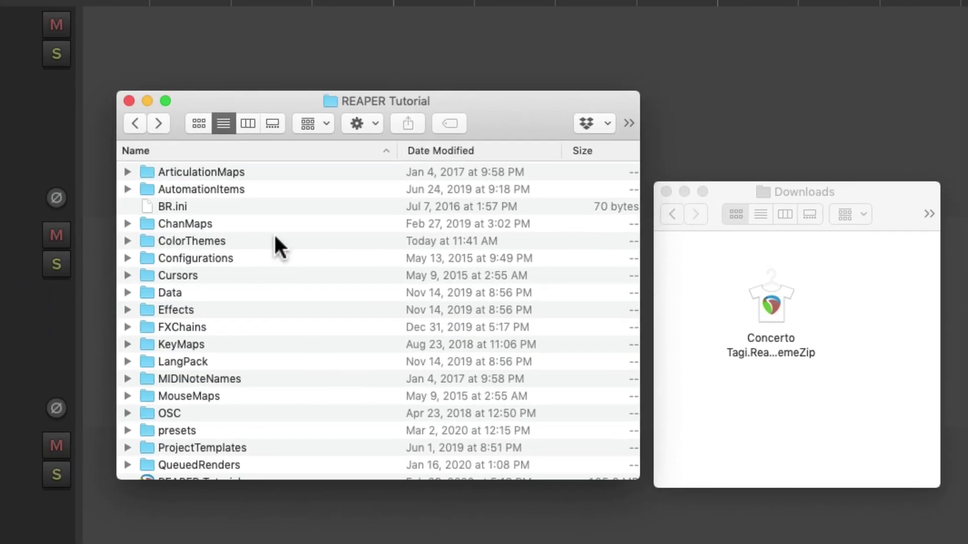
click(252, 240)
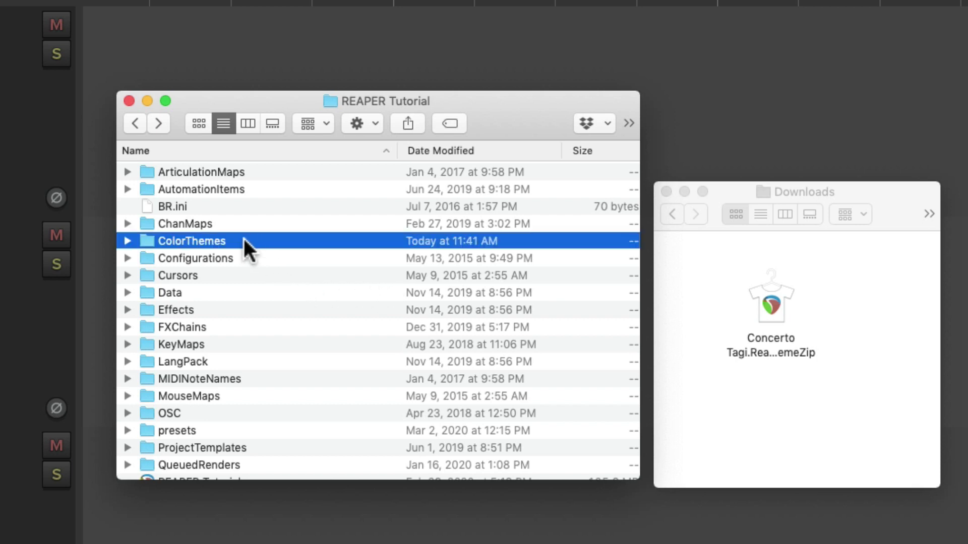
double_click(244, 241)
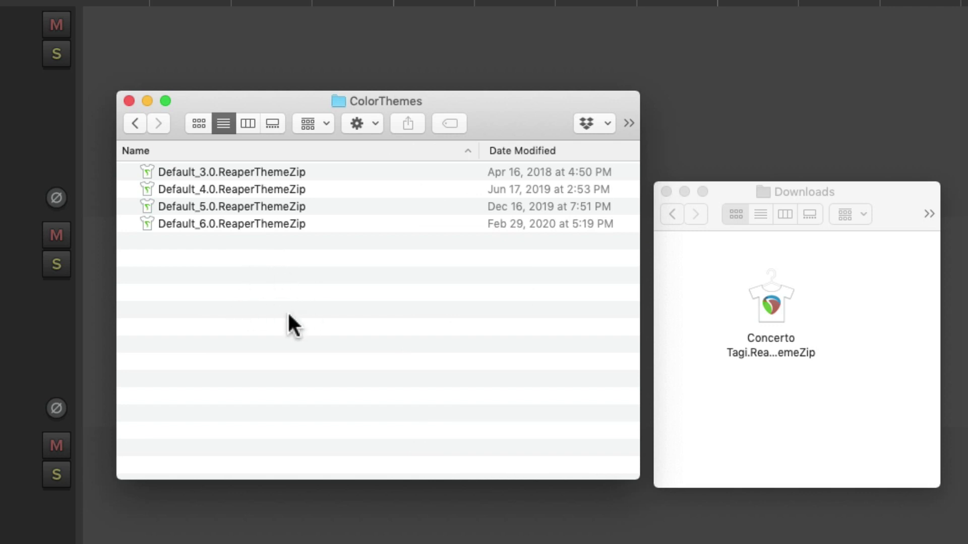
click(773, 350)
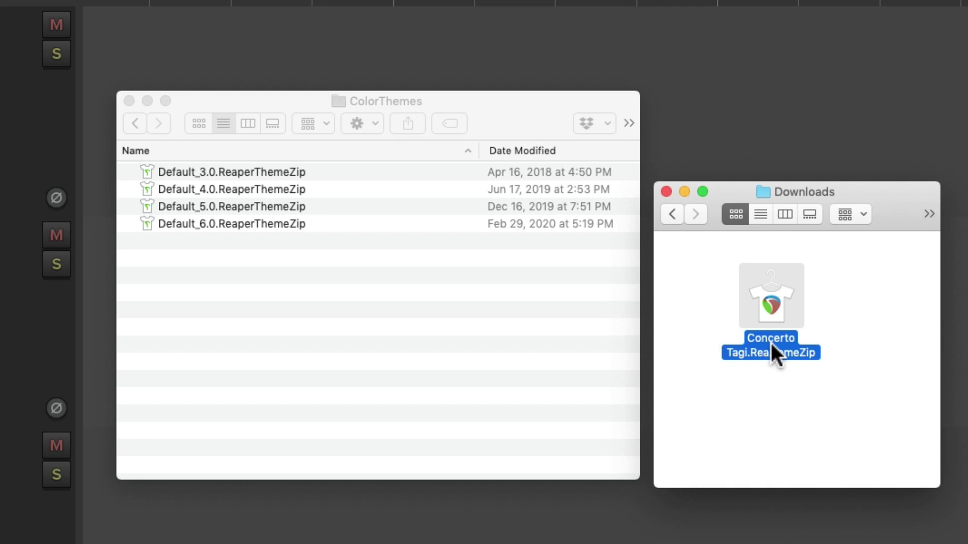
drag(772, 344, 302, 348)
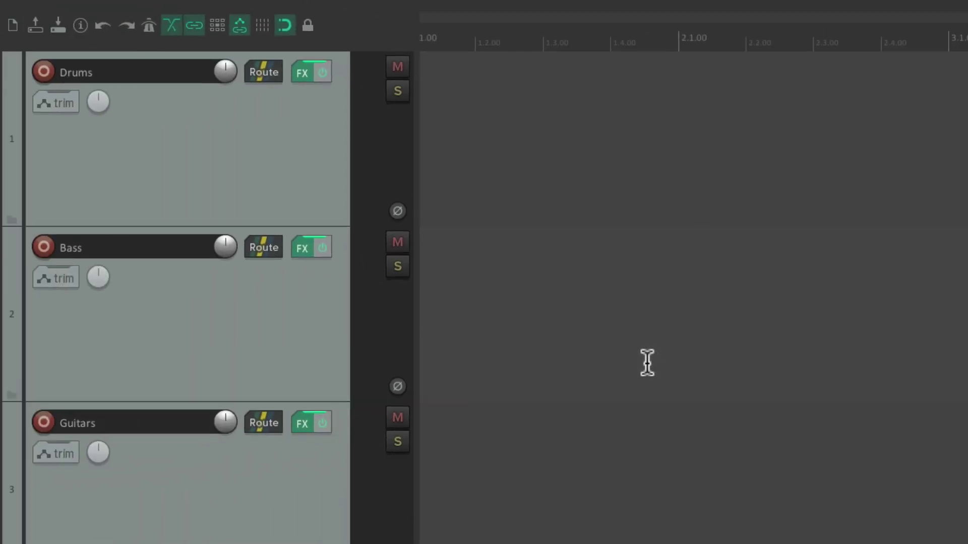
Choose Concerto Tagi from the Options > Themes menu
click(336, 8)
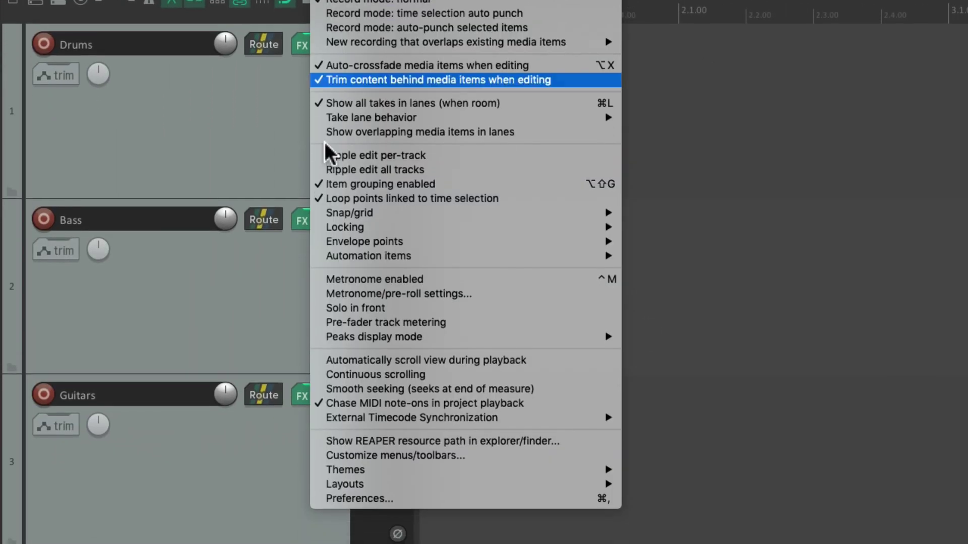
mouse_move(328, 441)
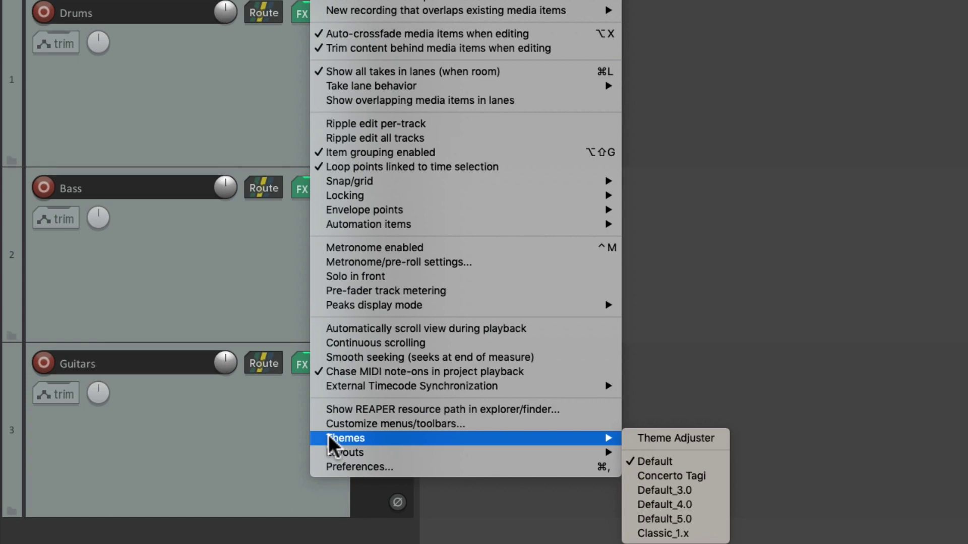
click(716, 477)
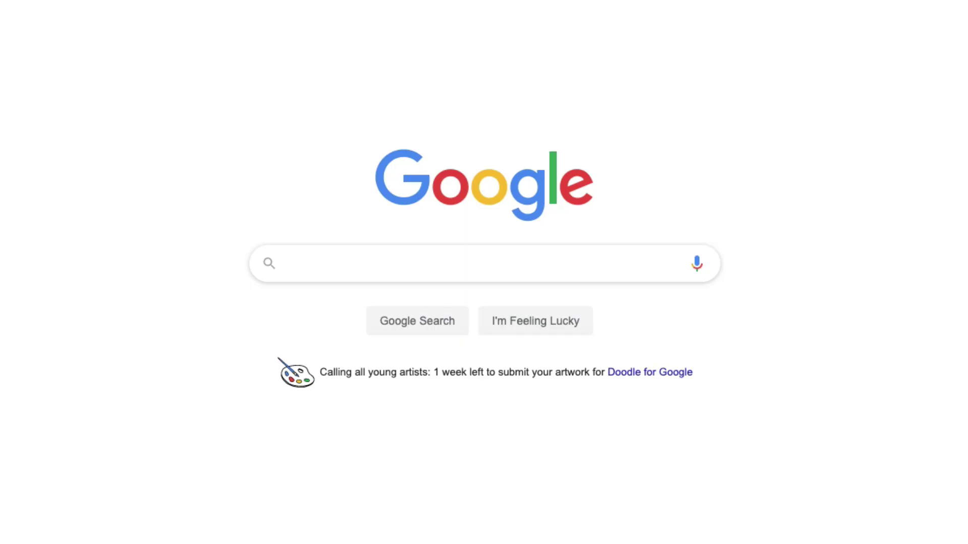
Search Google for 'white tie imperial' and open the Imperial theme page
text(white tie imperial)
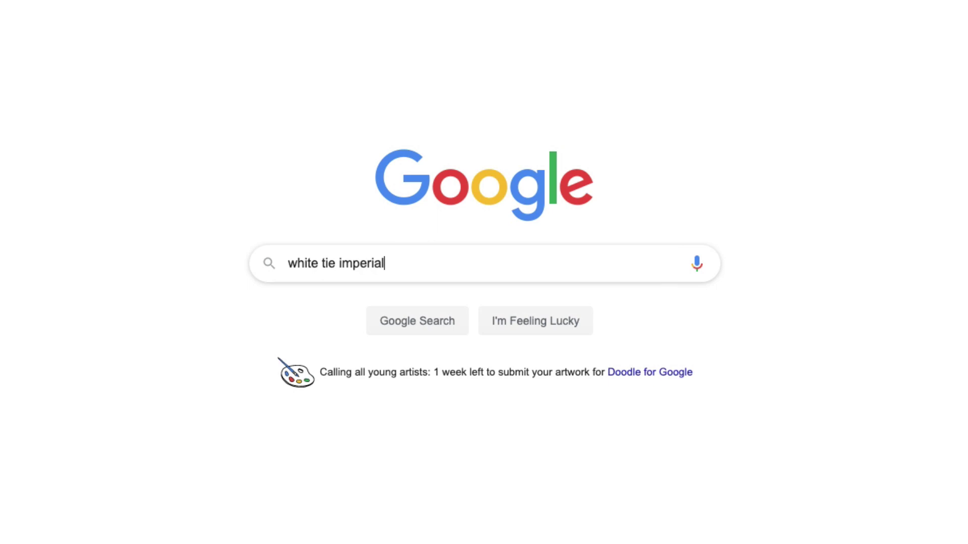
key(Return)
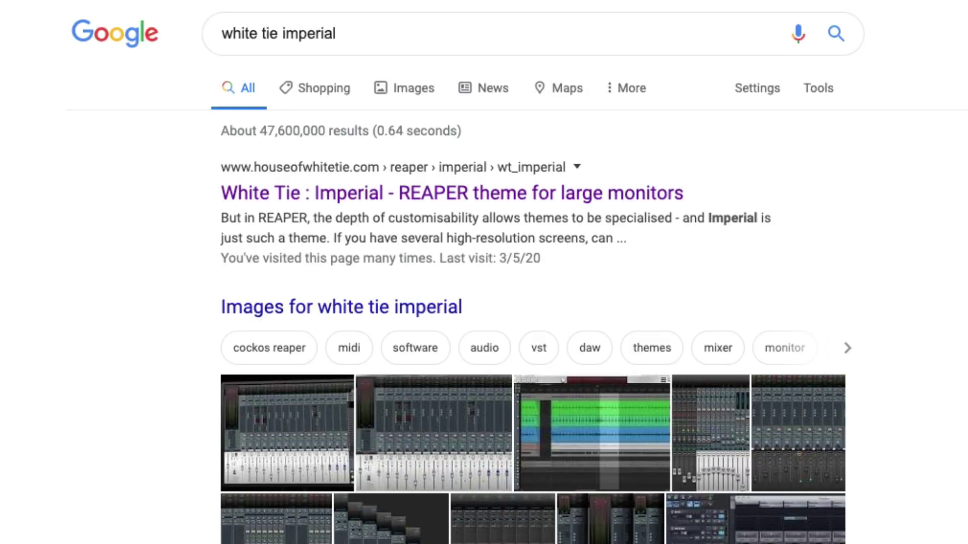
click(643, 199)
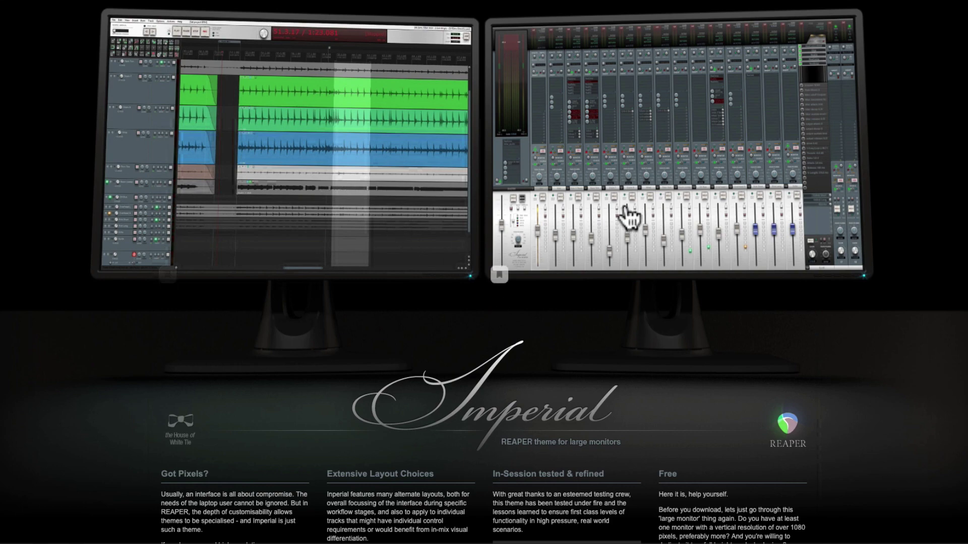
Scroll through the Imperial theme page and start its download
scroll(504, 294, down, 5)
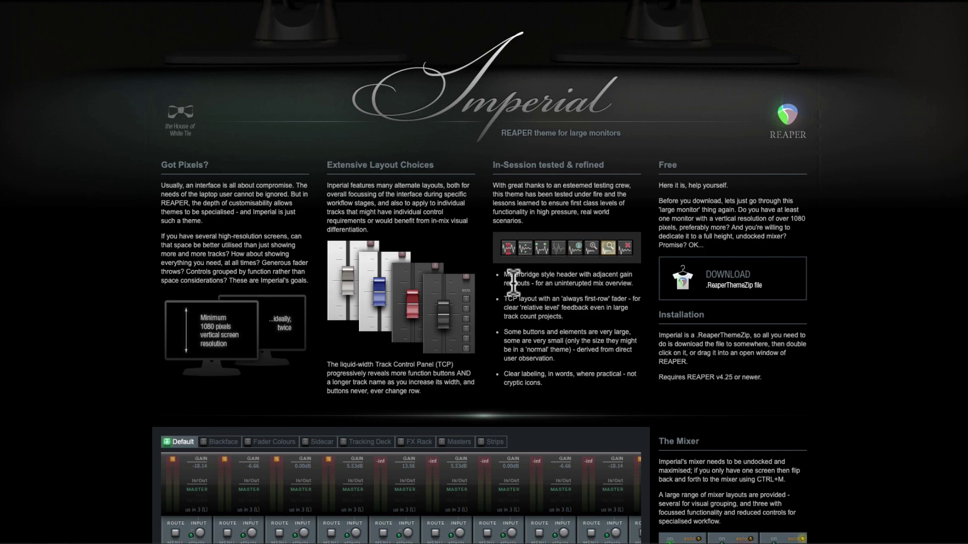
scroll(513, 283, down, 5)
scroll(488, 280, down, 8)
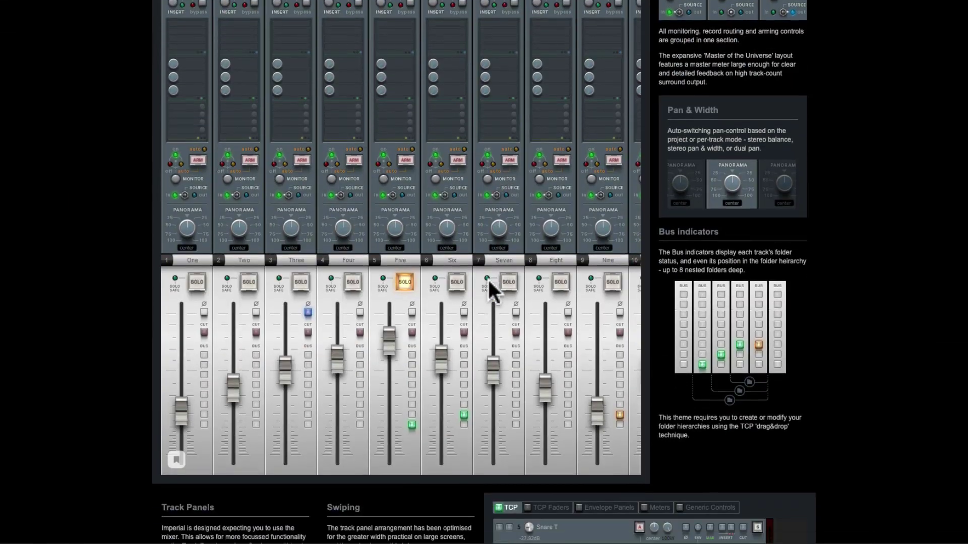
scroll(488, 277, up, 3)
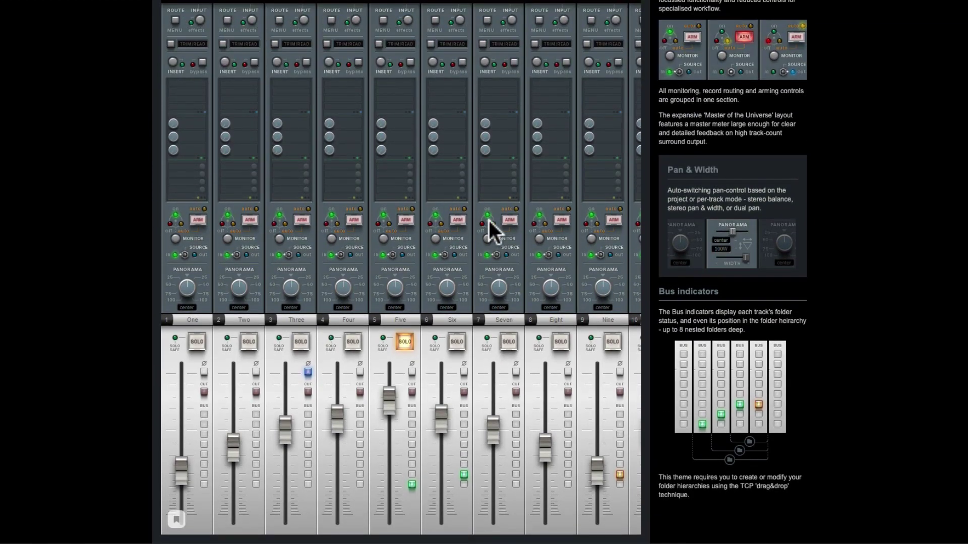
scroll(489, 220, down, 10)
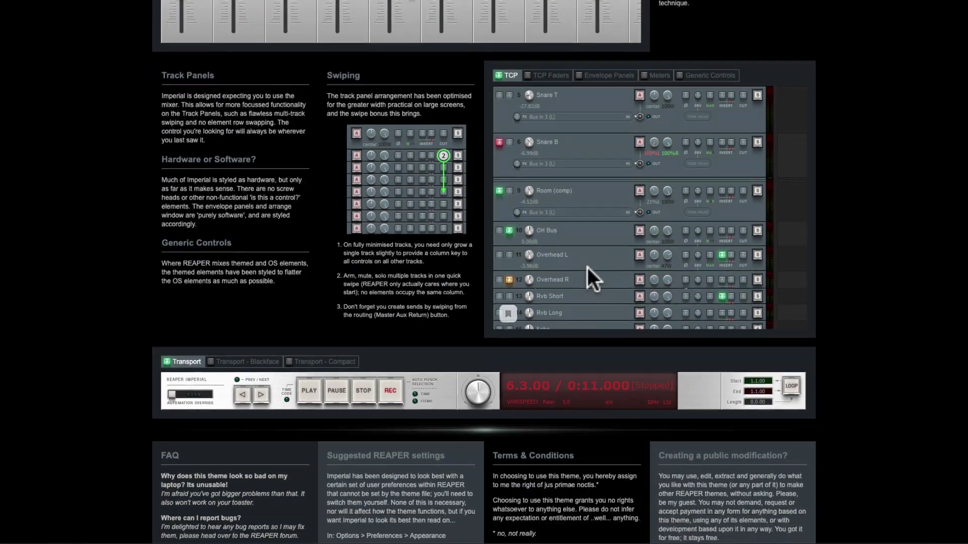
scroll(587, 267, up, 15)
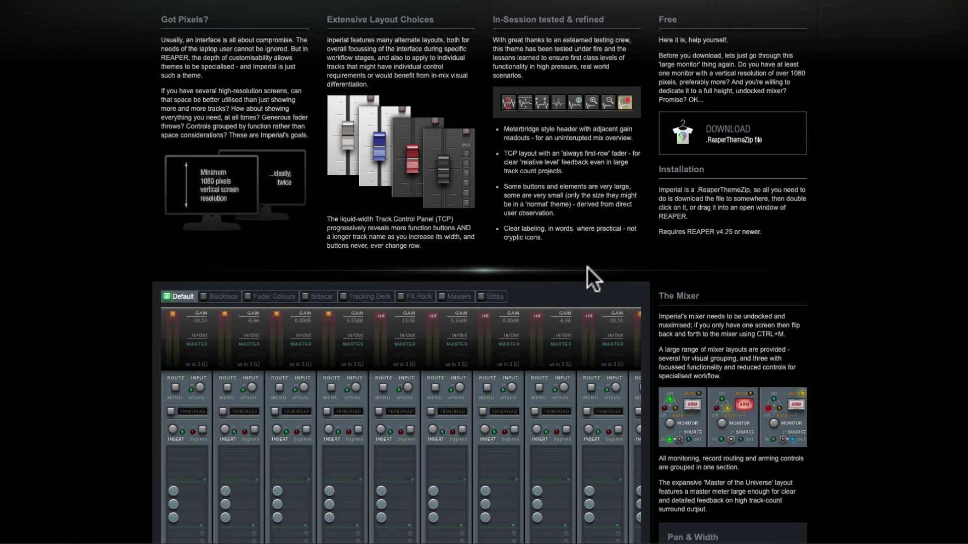
click(748, 141)
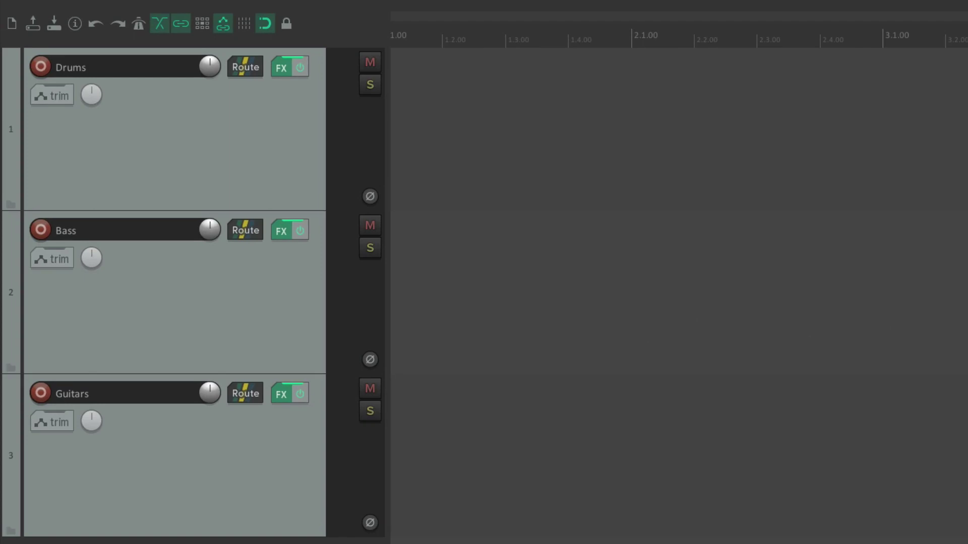
click(325, 9)
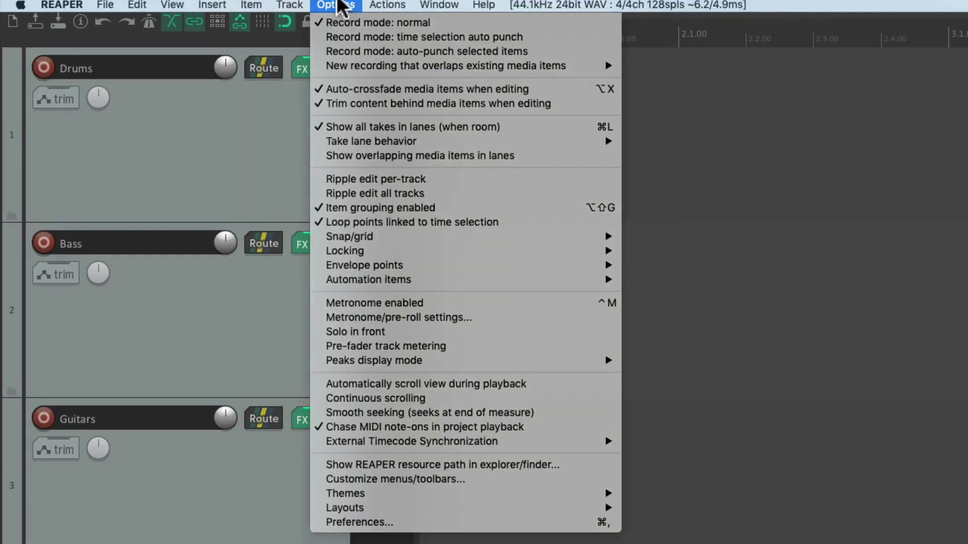
mouse_move(345, 497)
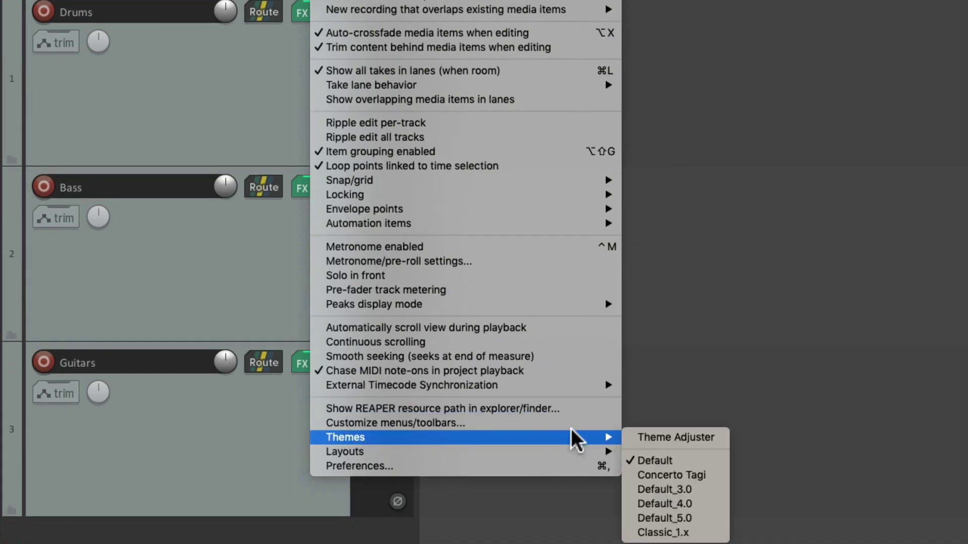
click(633, 438)
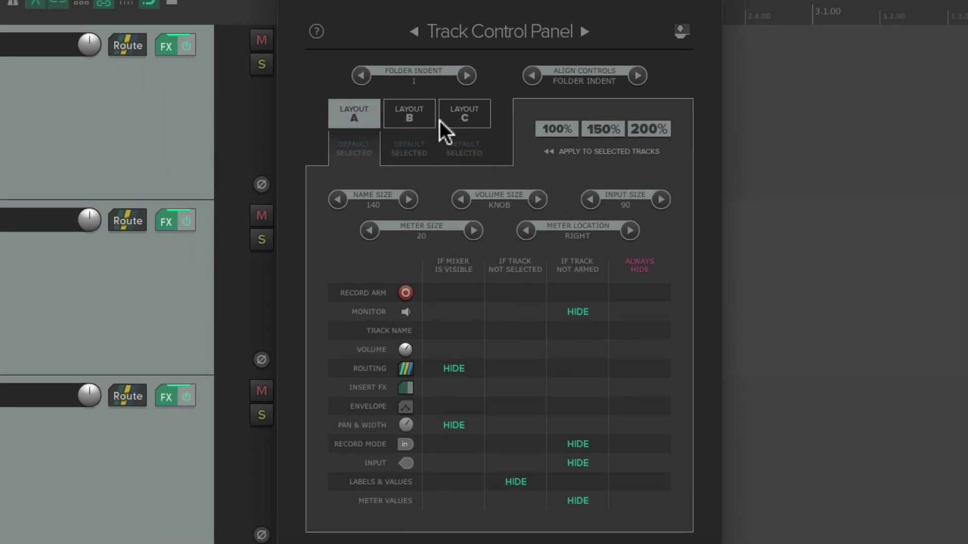
click(405, 119)
click(457, 120)
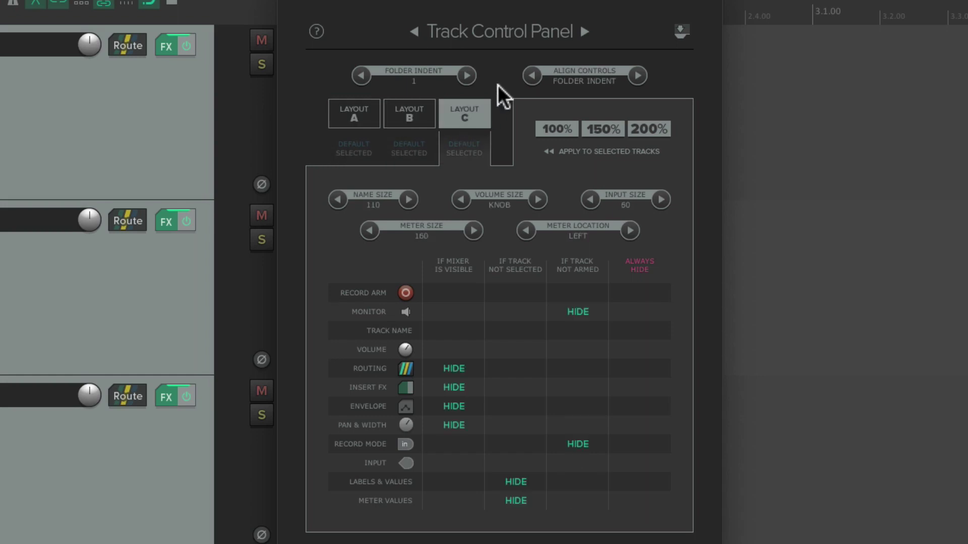
click(580, 32)
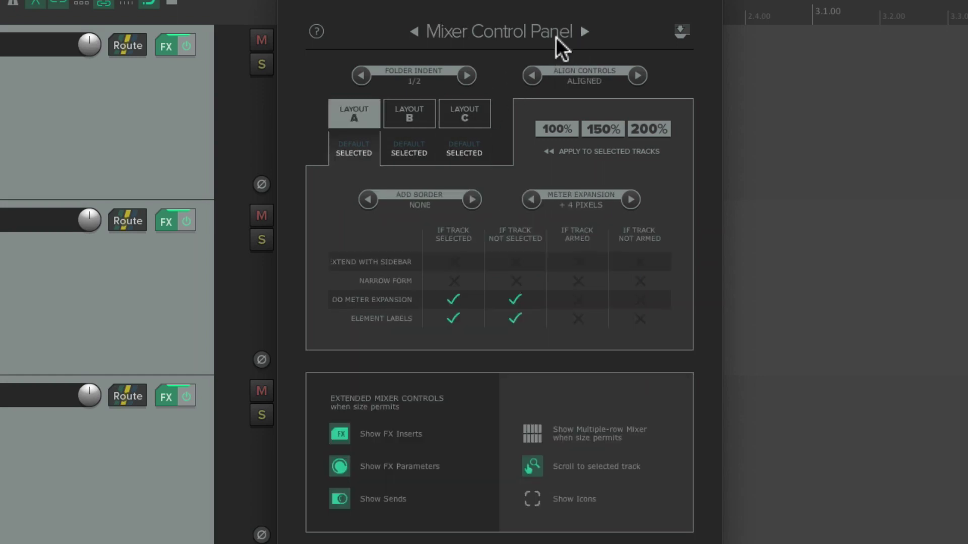
click(424, 117)
click(461, 115)
click(372, 123)
click(416, 32)
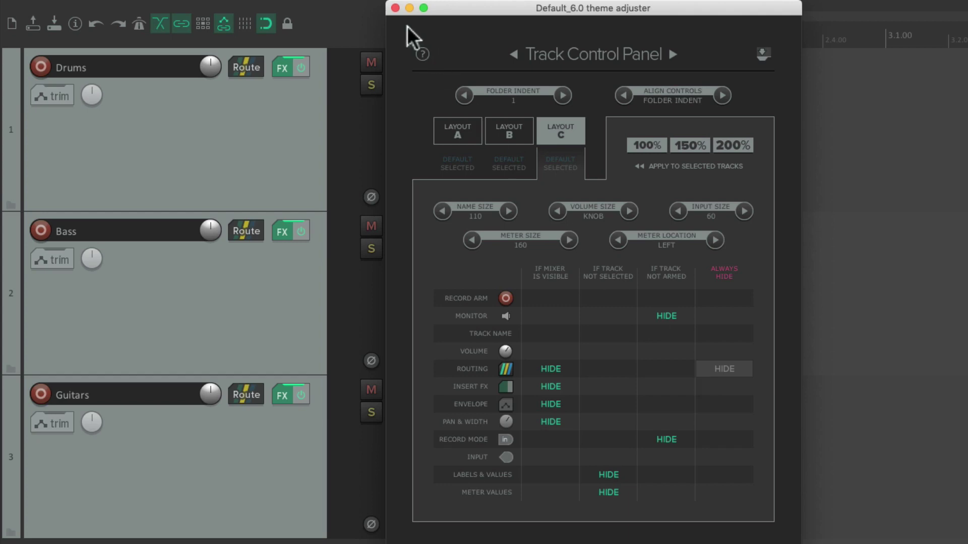
click(395, 8)
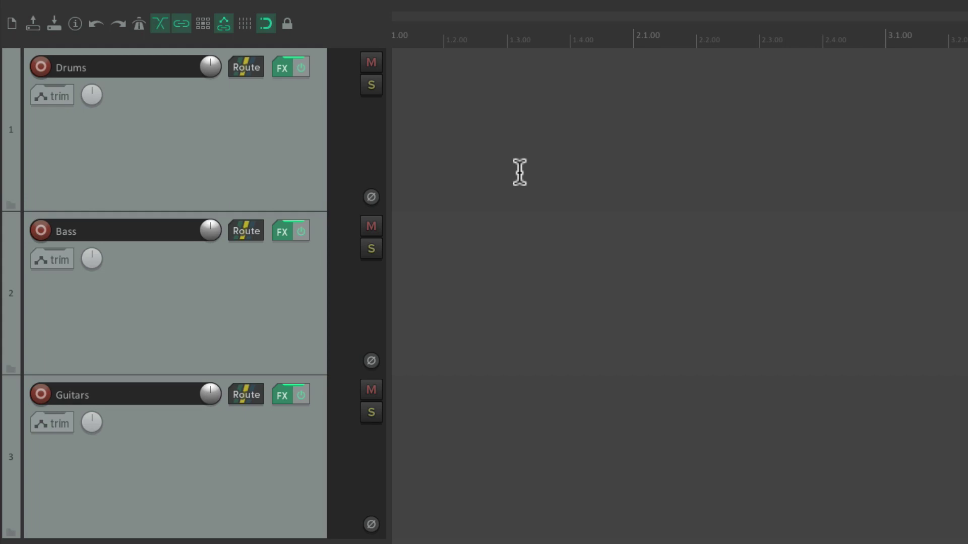
Give the Drums track a custom muted brown colour via Track > Track color
click(249, 151)
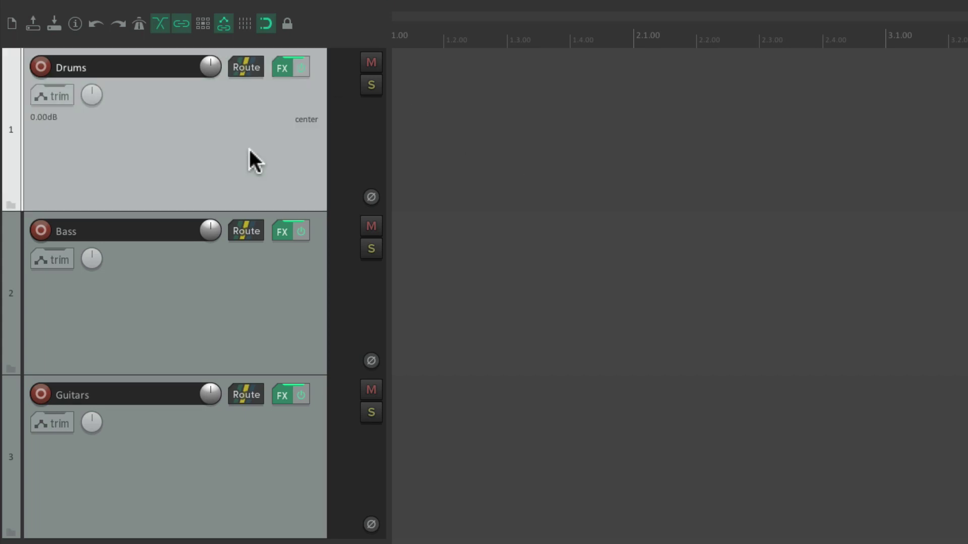
click(295, 8)
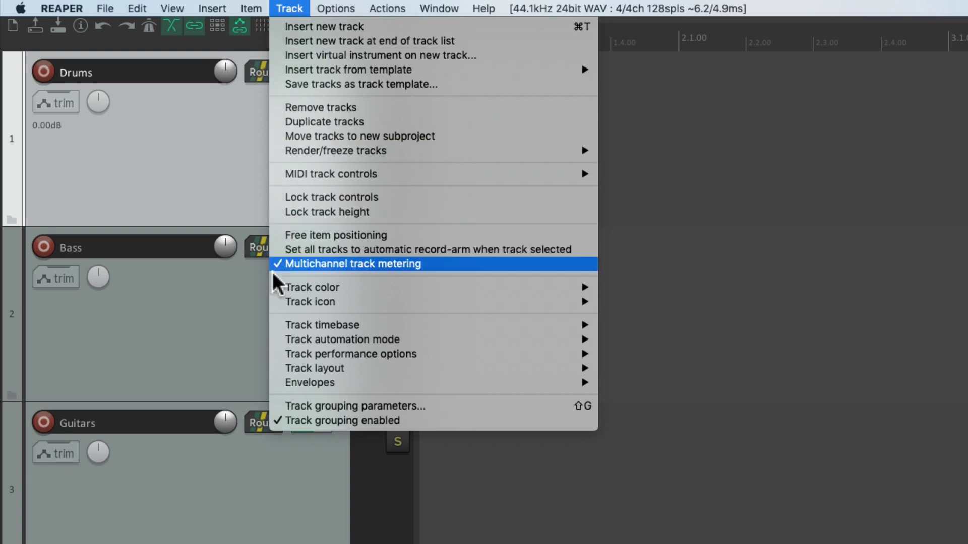
mouse_move(272, 293)
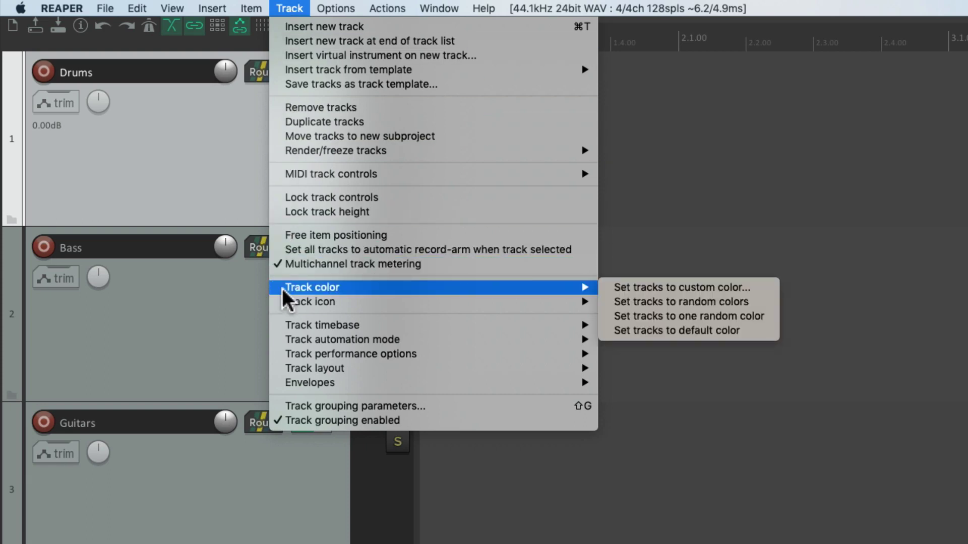
click(600, 291)
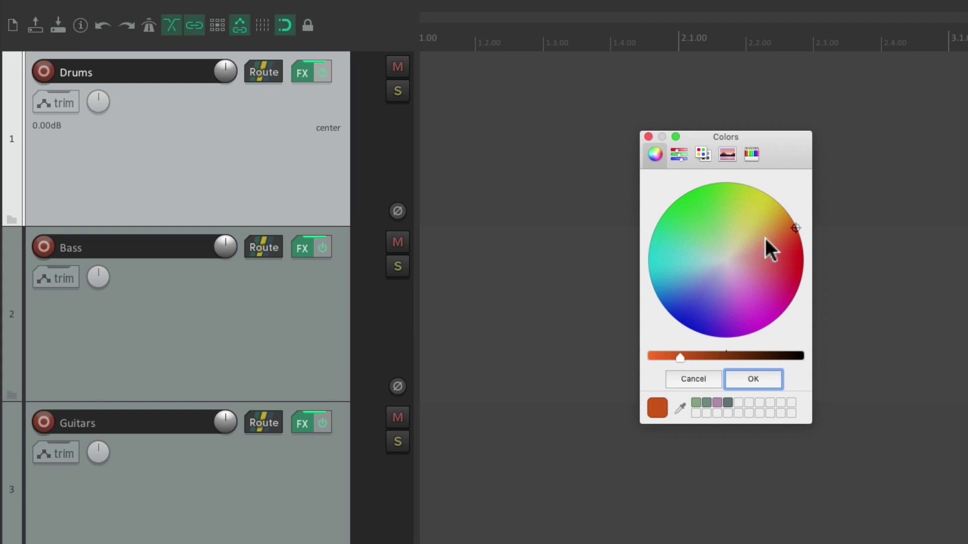
drag(766, 237, 750, 244)
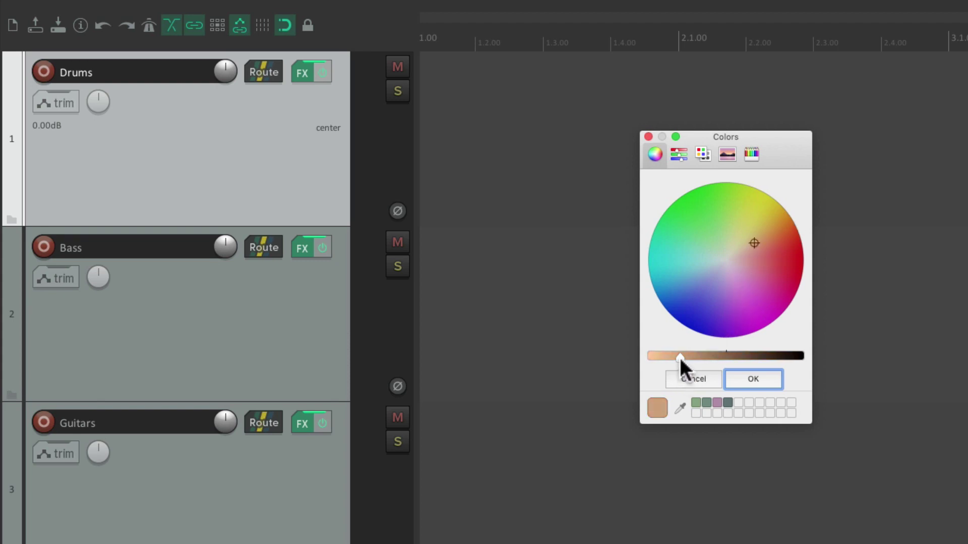
drag(678, 355, 694, 354)
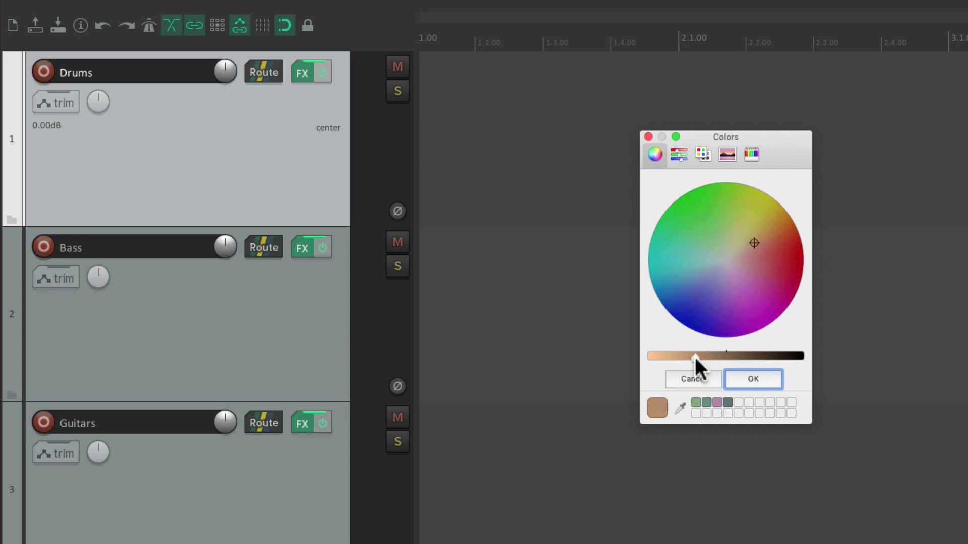
click(739, 377)
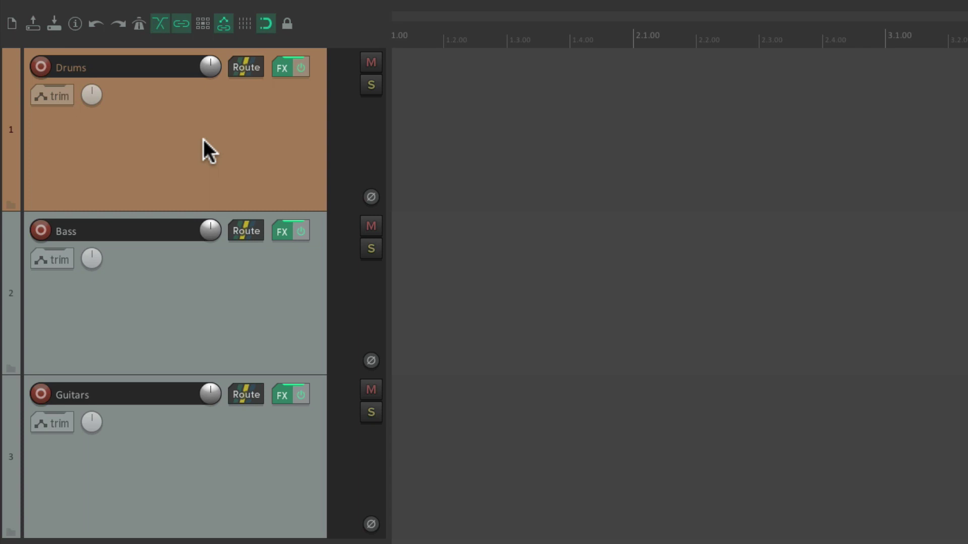
Set a custom pink colour on the Bass track from its right-click menu
click(263, 292)
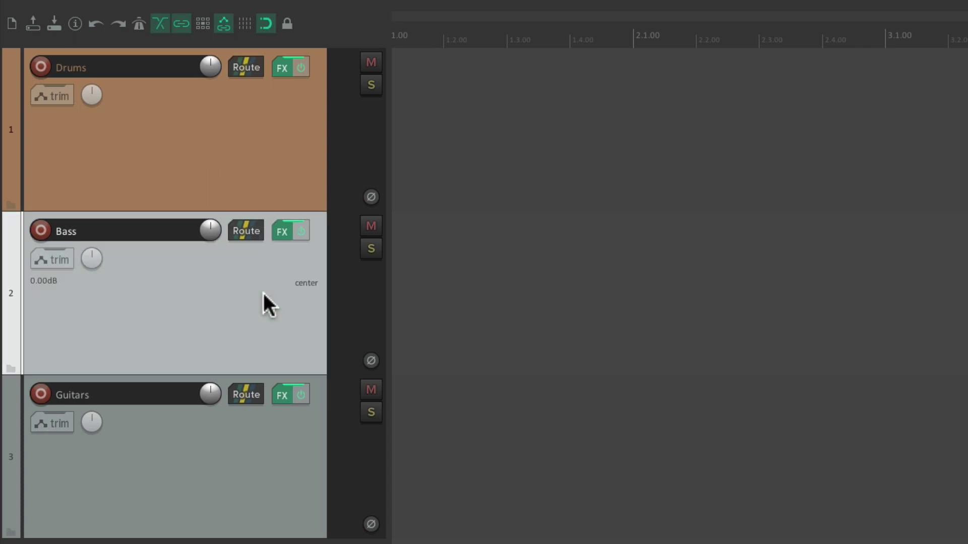
right_click(263, 293)
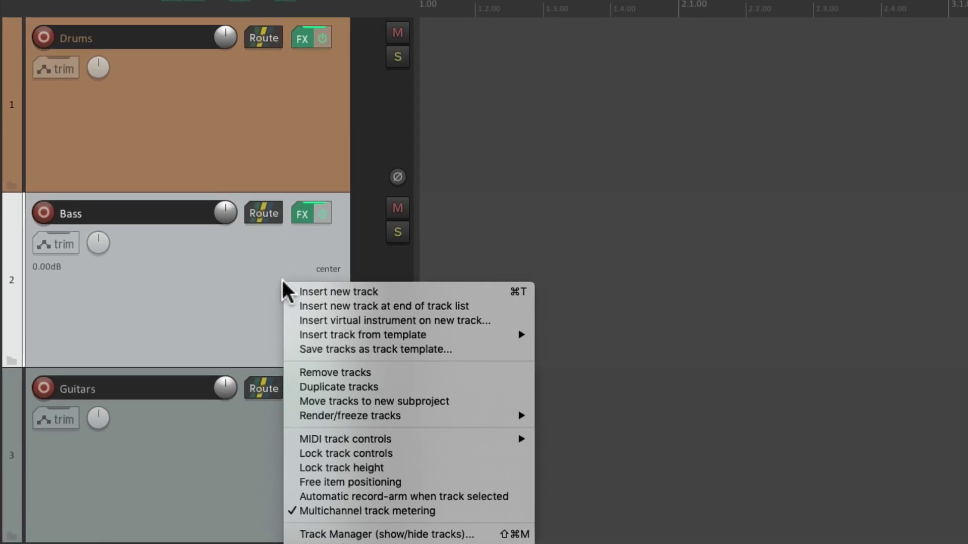
mouse_move(295, 502)
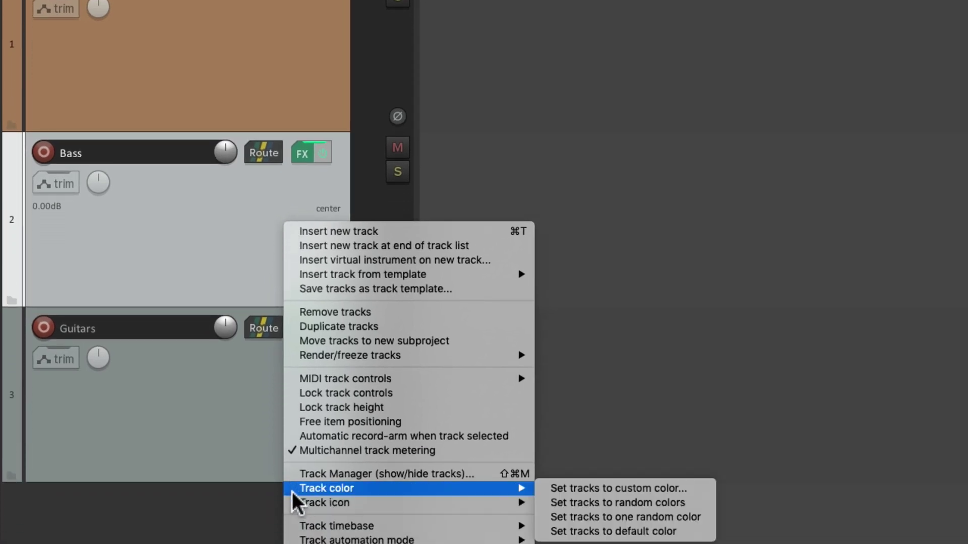
click(543, 486)
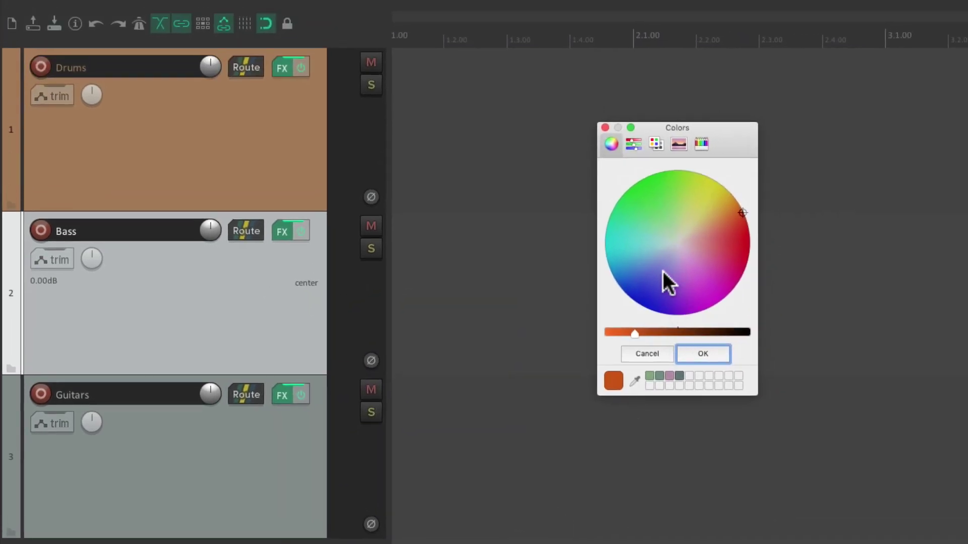
drag(666, 267, 689, 257)
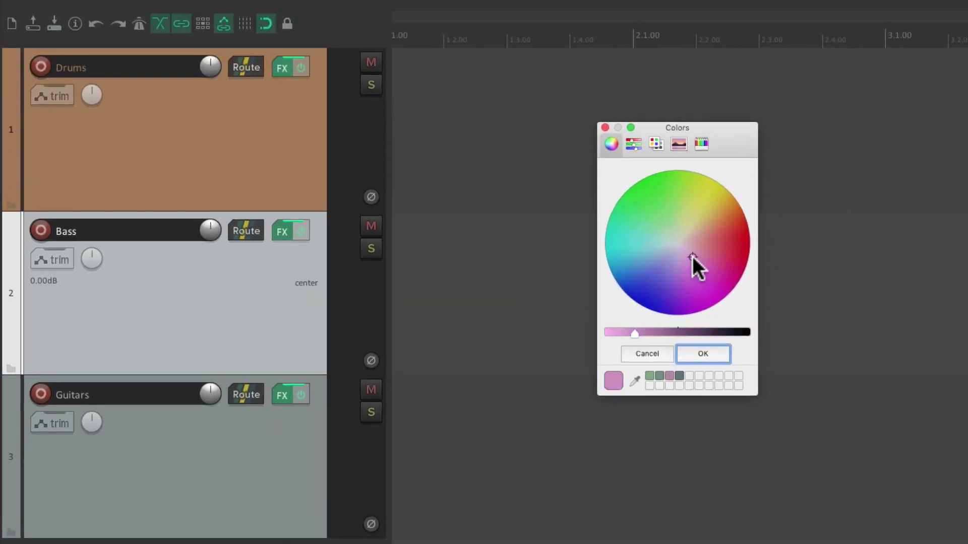
drag(634, 330, 648, 331)
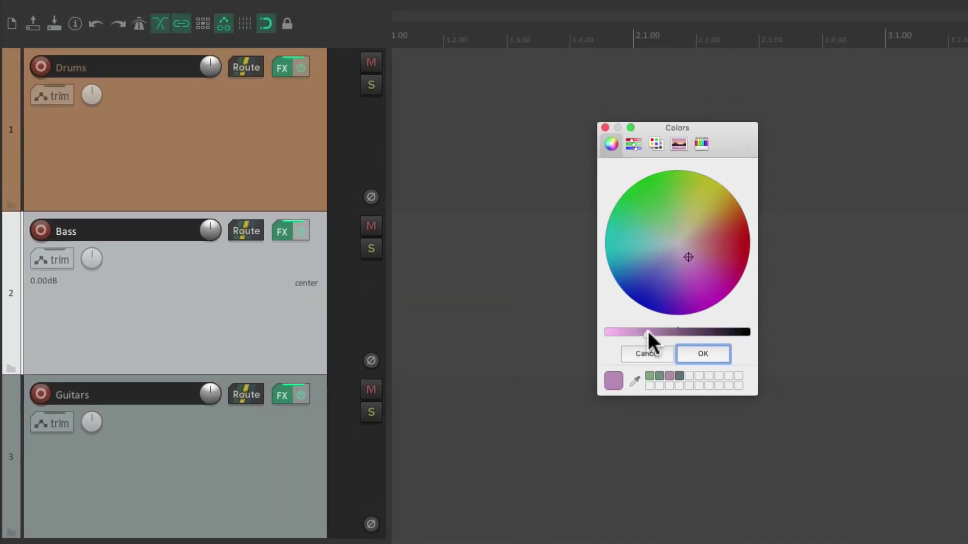
click(691, 348)
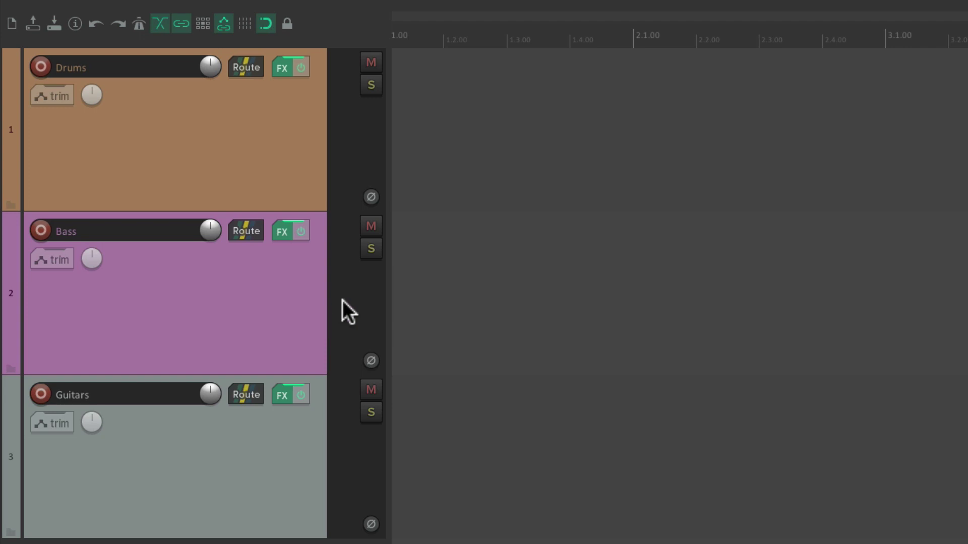
Draw three MIDI items on the Drums track and more on the Bass track
drag(451, 162, 598, 153)
drag(700, 153, 864, 152)
drag(949, 151, 967, 162)
mouse_move(447, 282)
mouse_down()
mouse_move(570, 293)
mouse_move(732, 267)
mouse_up()
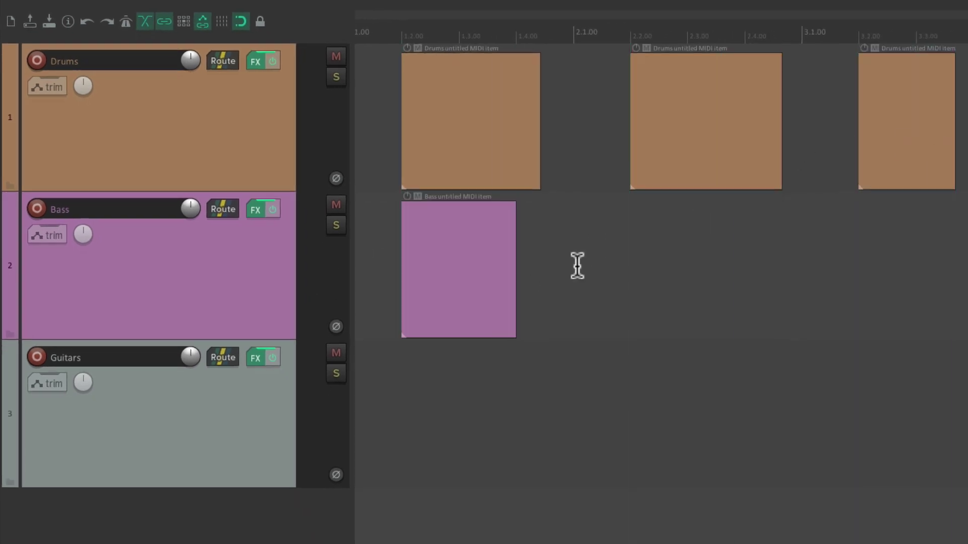
drag(828, 274, 932, 272)
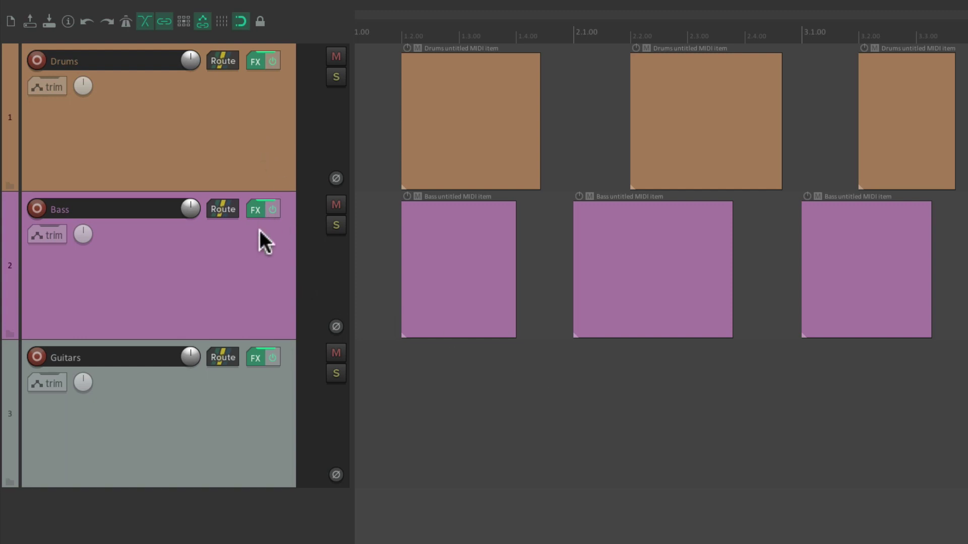
Give the second Drums MIDI item a custom deep pink colour
click(658, 77)
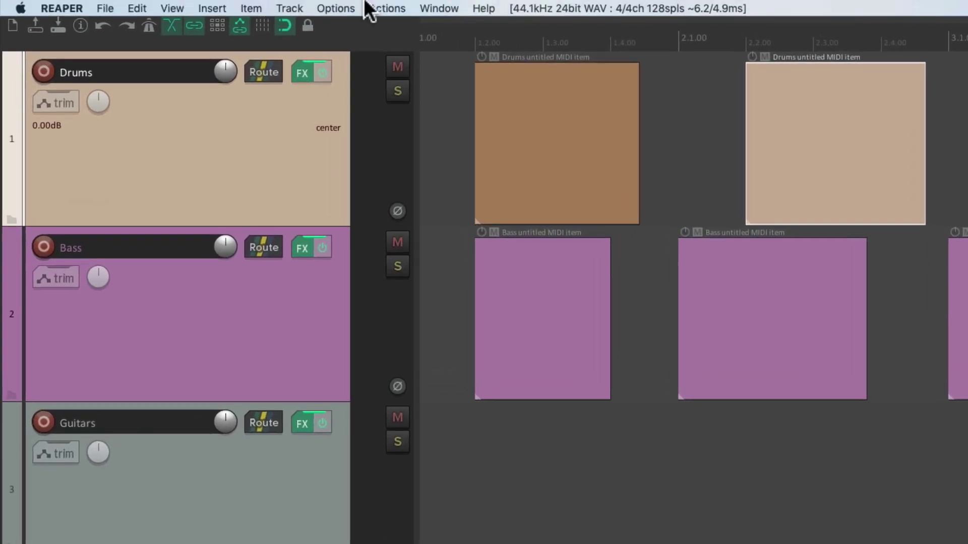
click(269, 8)
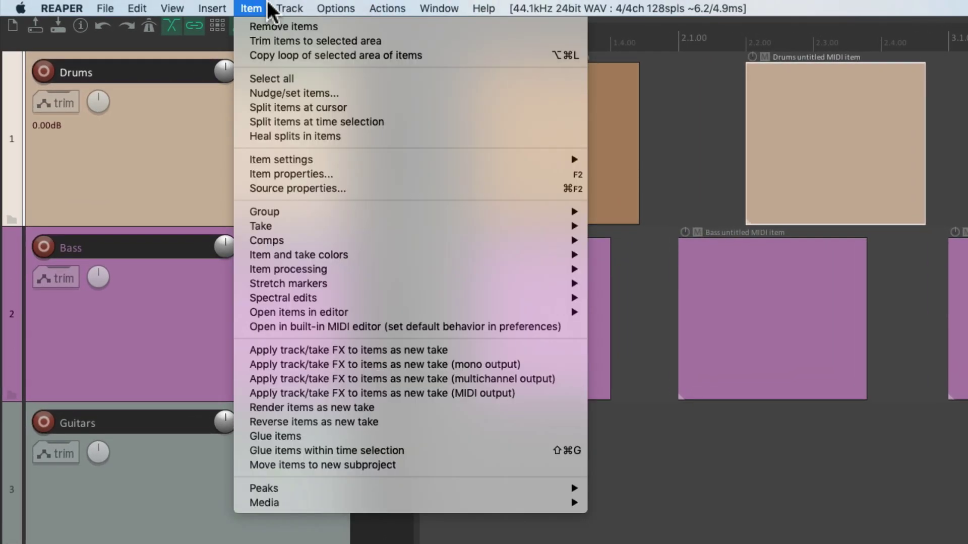
mouse_move(244, 257)
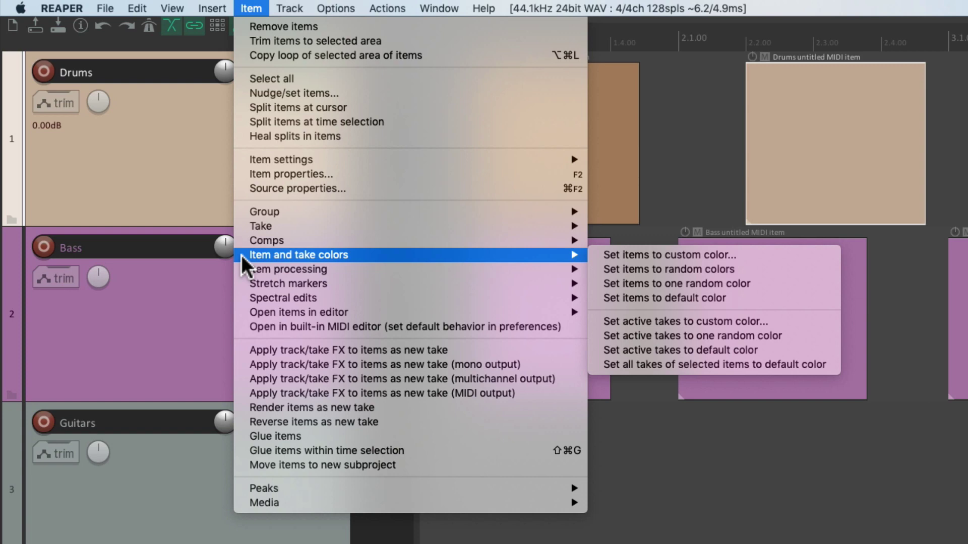
click(611, 255)
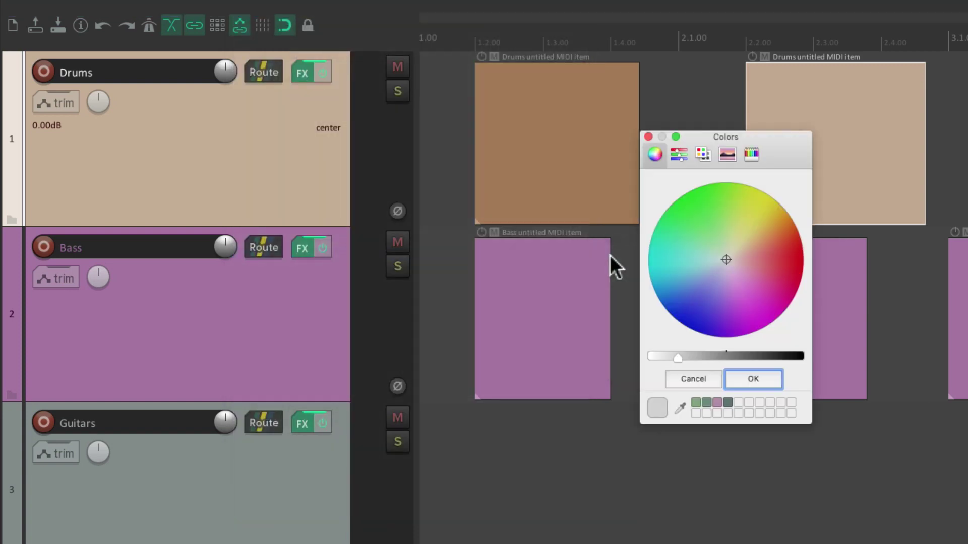
click(759, 264)
click(755, 375)
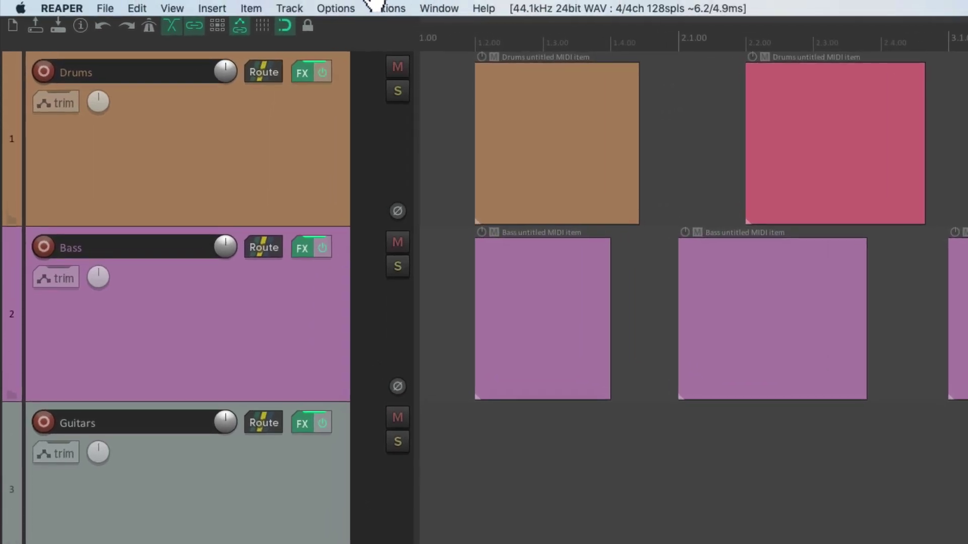
Assign the shortcut C to the 'Track: Set to custom color...' action
click(385, 8)
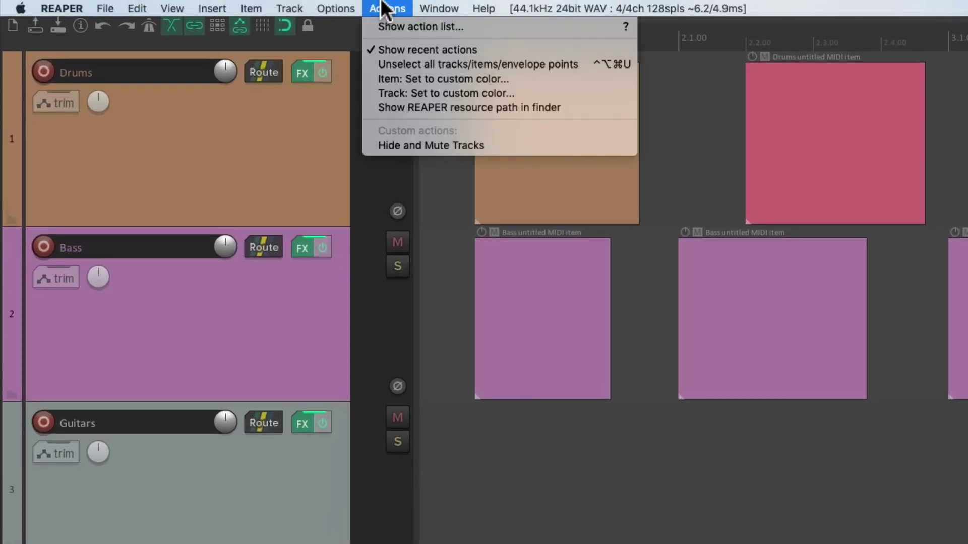
click(373, 26)
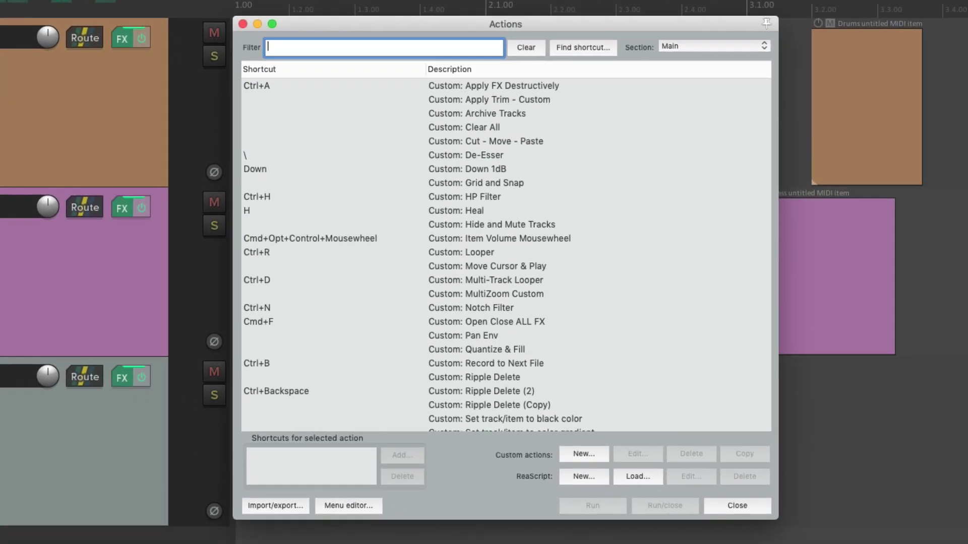
text(color)
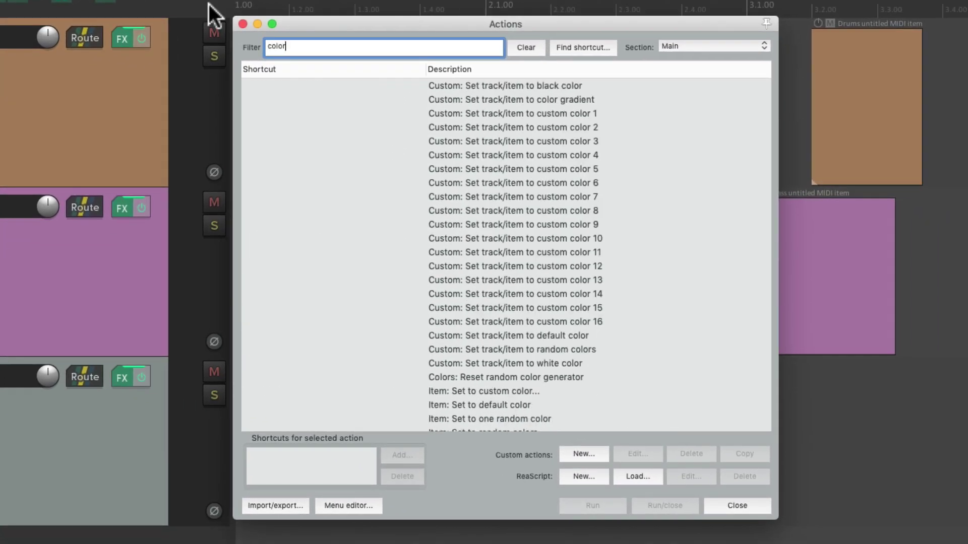
scroll(484, 128, down, 8)
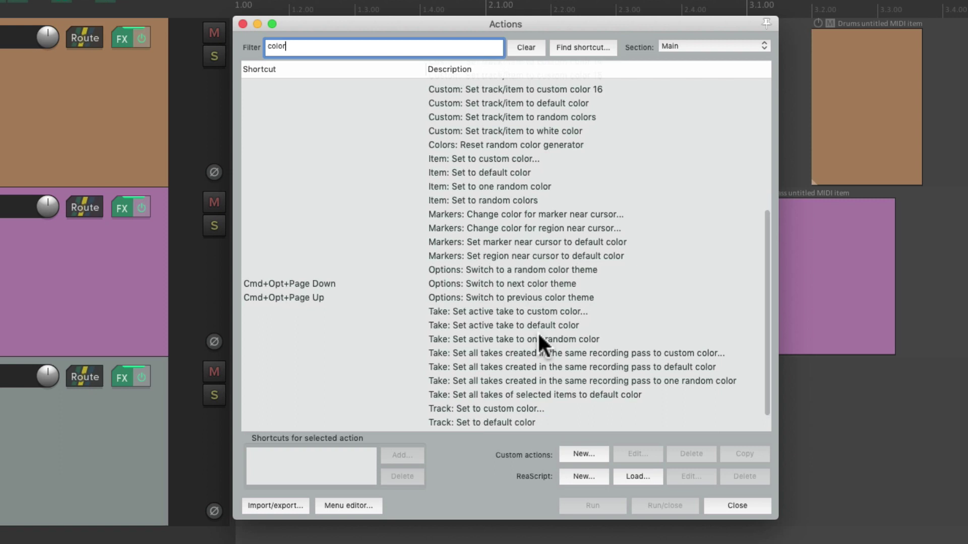
scroll(538, 332, down, 2)
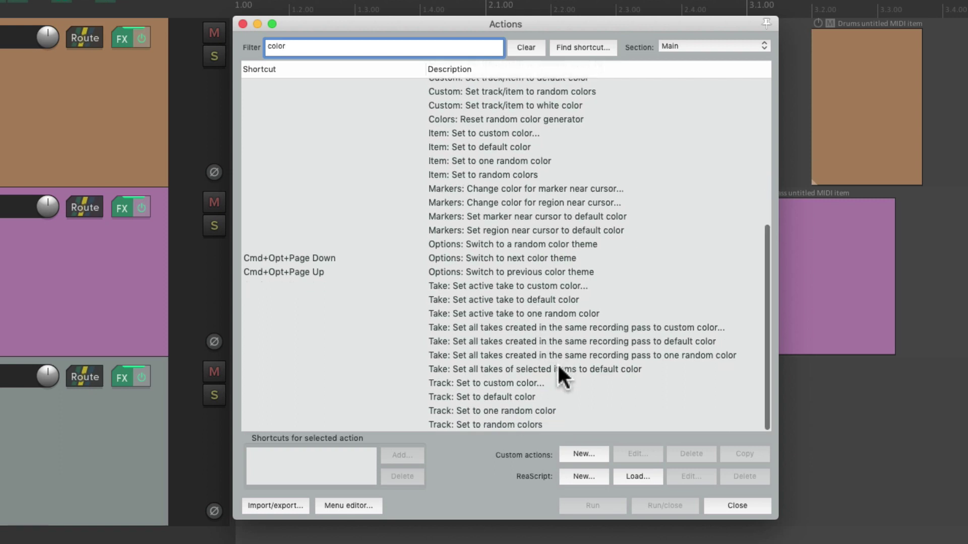
click(555, 383)
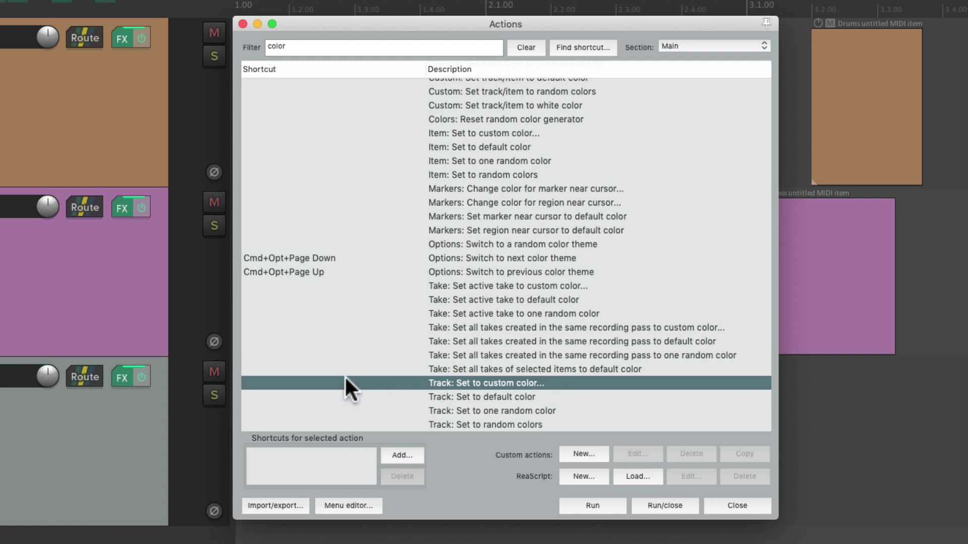
click(401, 456)
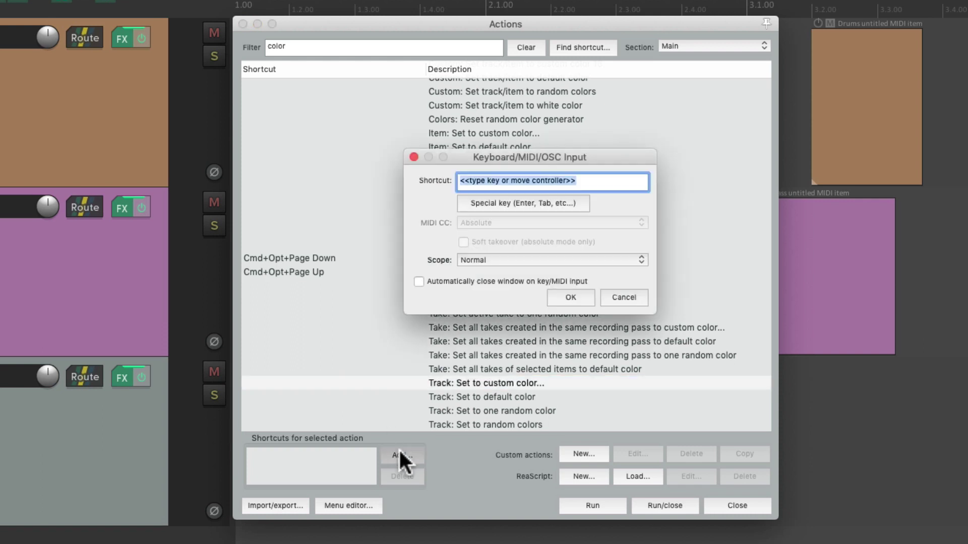
key(c)
key(Return)
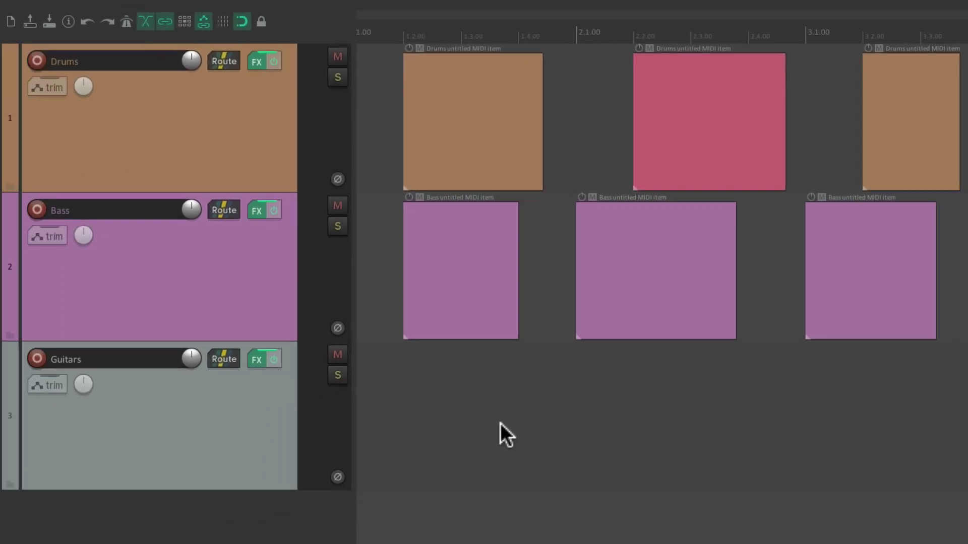
Use C on the Guitars track to give it a yellow-green colour
click(219, 389)
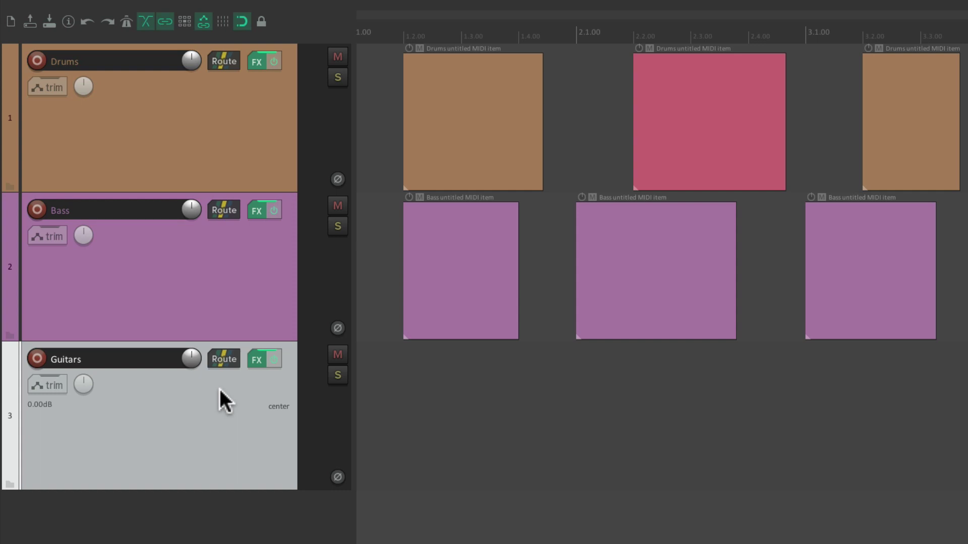
key(c)
click(632, 195)
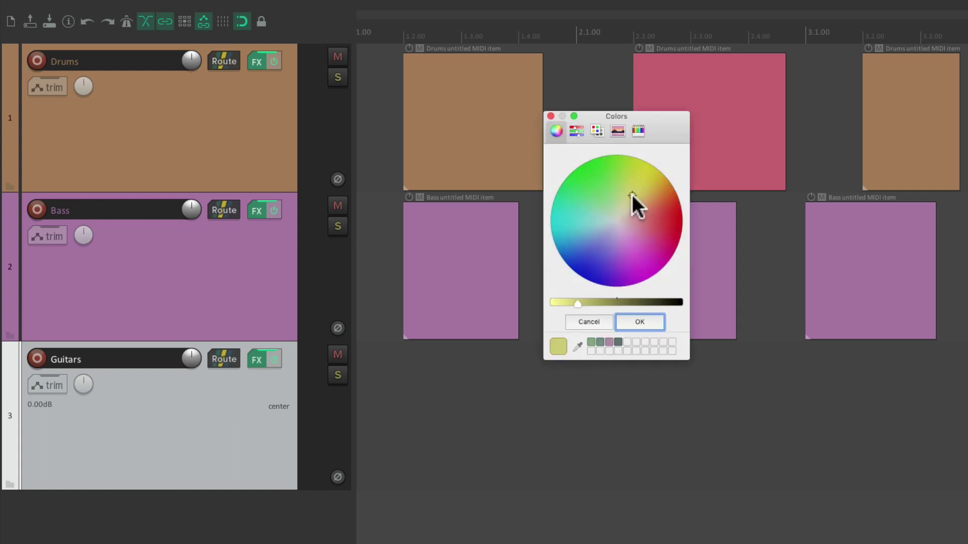
click(637, 319)
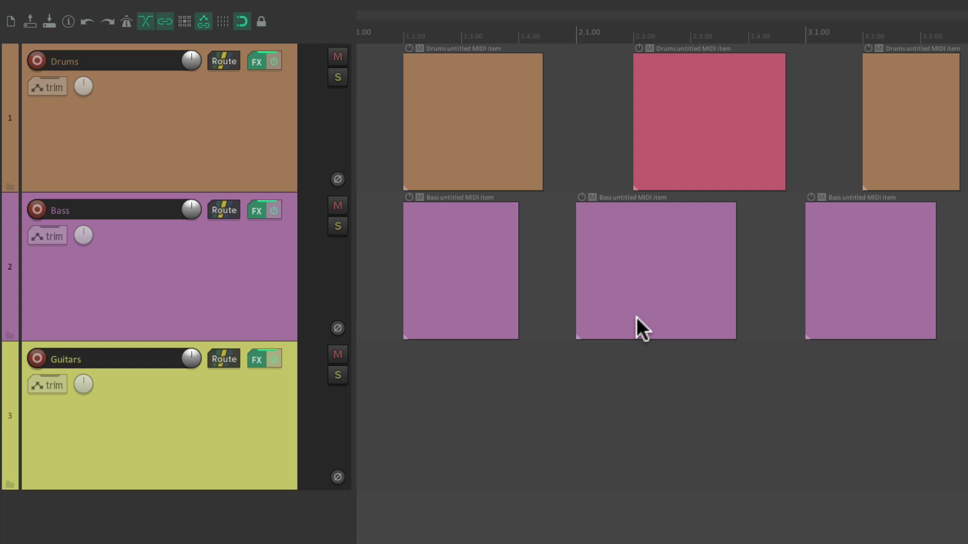
Select all three tracks and set them to random colours
click(223, 147)
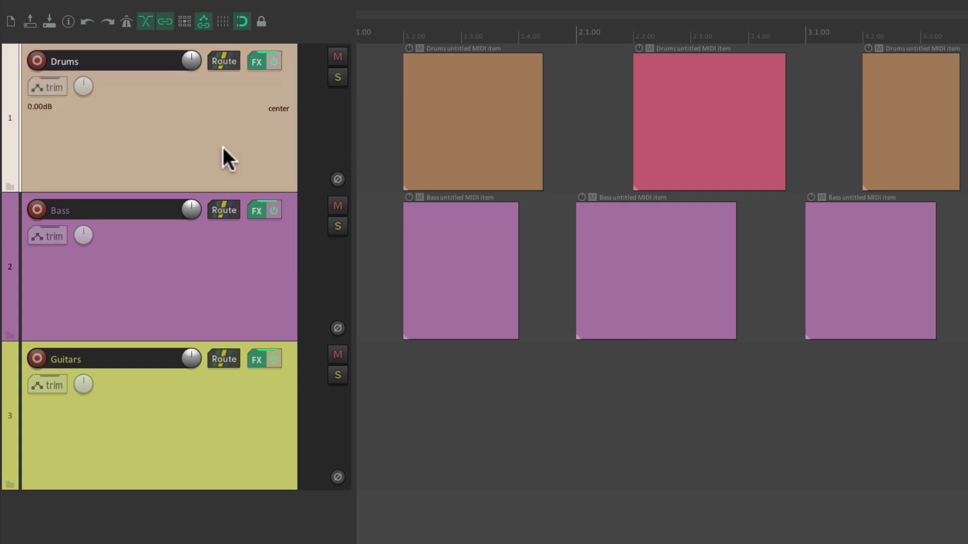
key(ctrl+a)
right_click(262, 141)
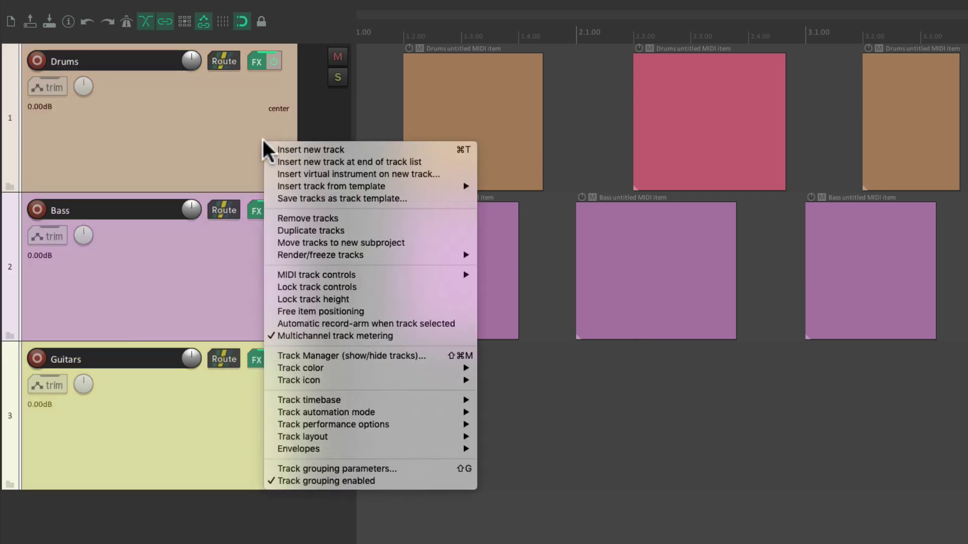
mouse_move(262, 388)
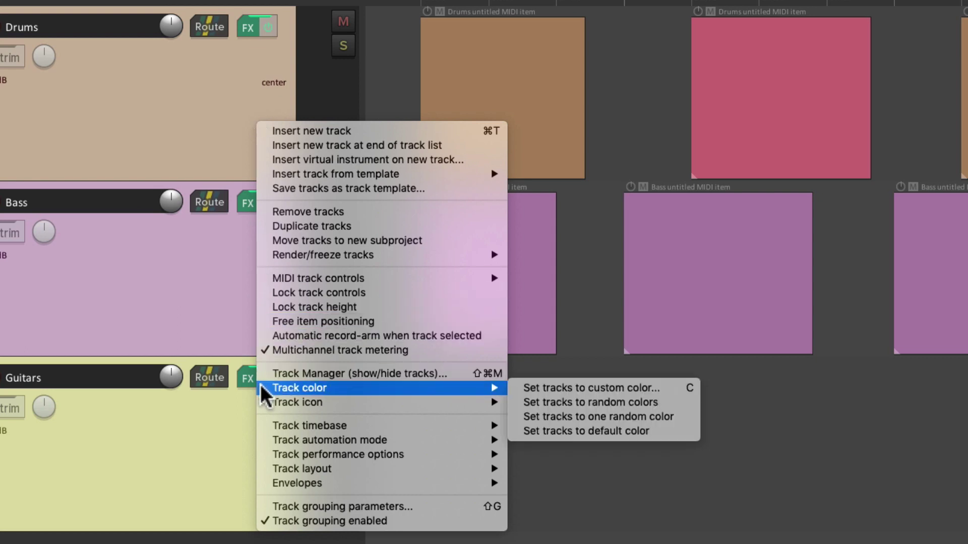
click(516, 402)
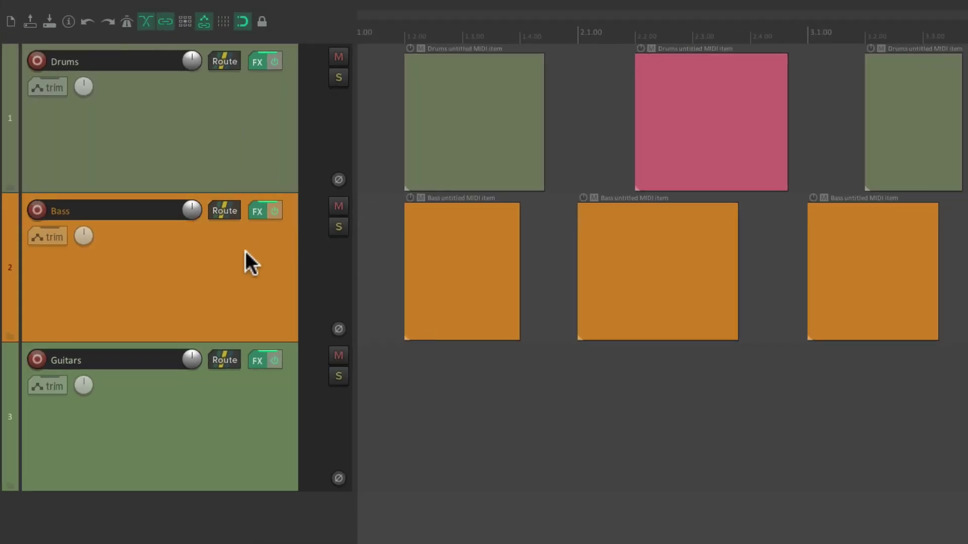
Randomise the track colours again, giving pink, grey-green and light green
key(super+a)
right_click(260, 130)
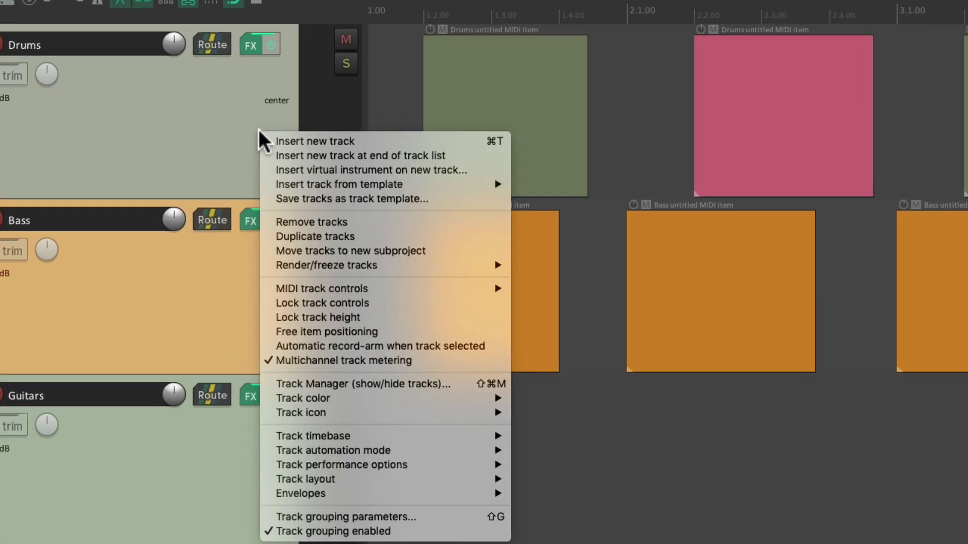
mouse_move(267, 398)
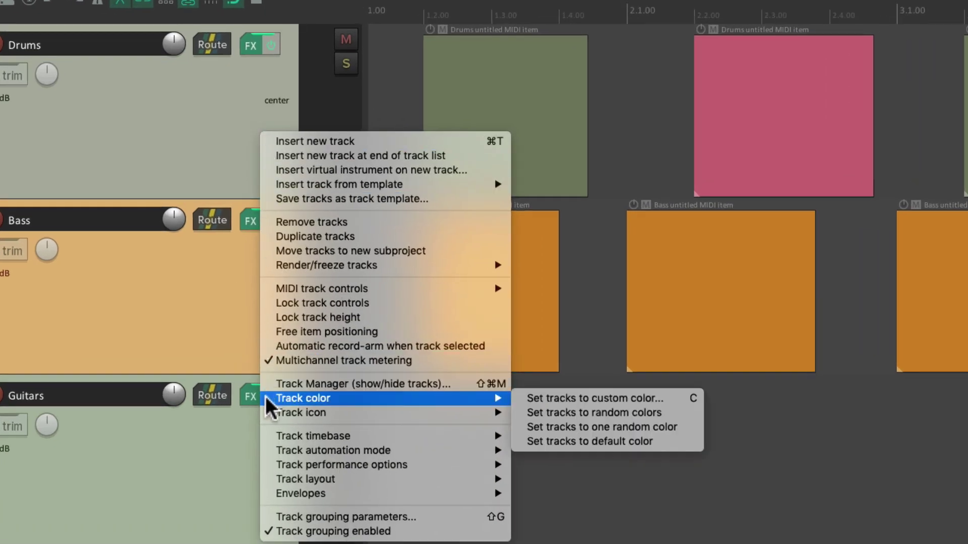
click(519, 413)
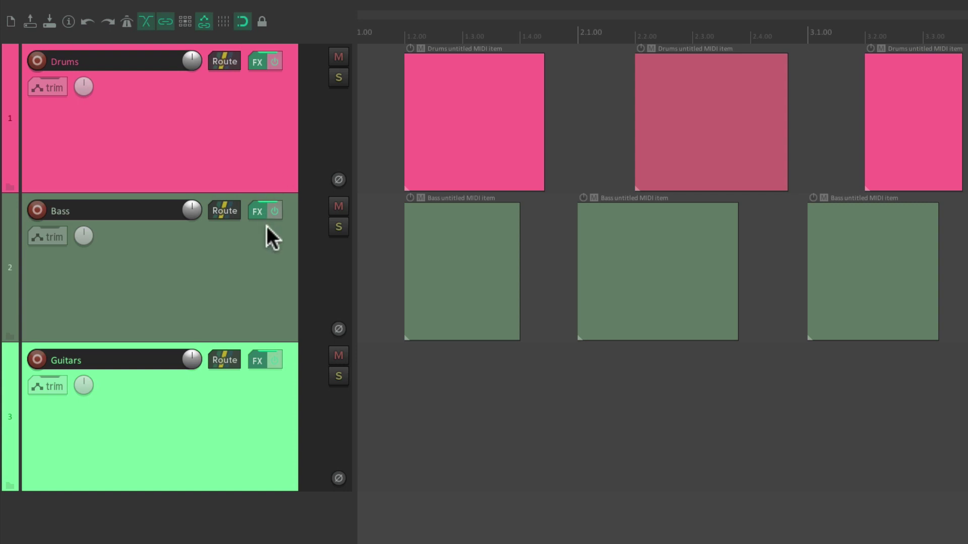
Select the Drums, Bass and Guitars tracks and give them one shared random color
click(261, 146)
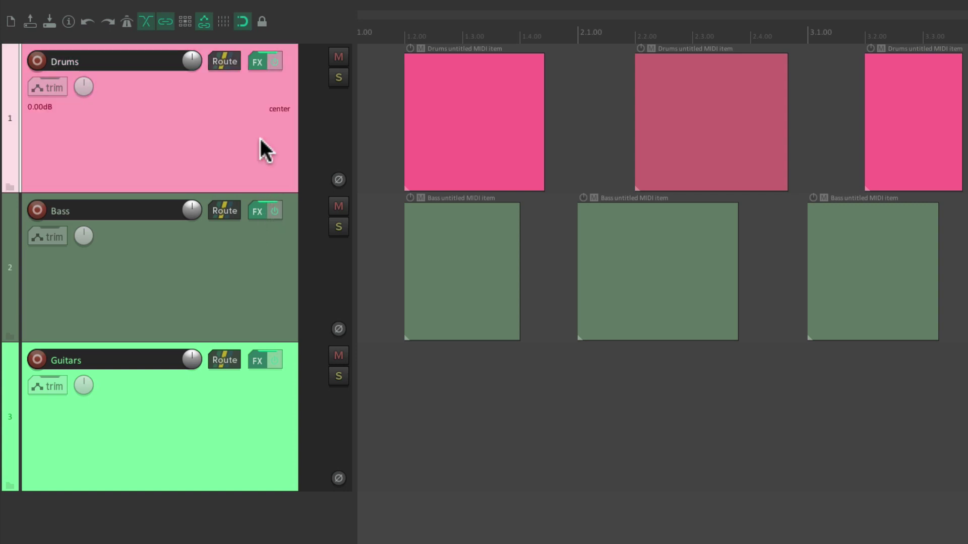
shift+click(272, 428)
right_click(265, 150)
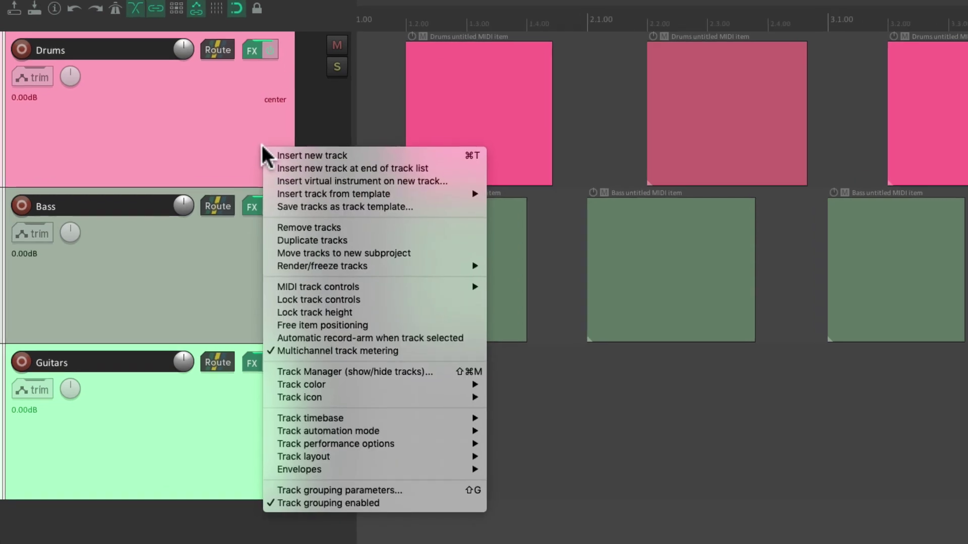
mouse_move(276, 380)
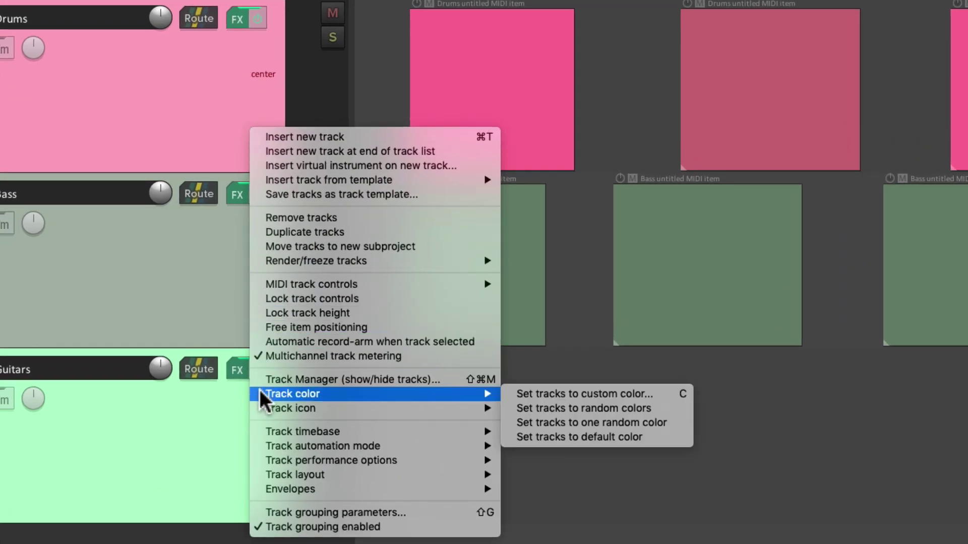
click(514, 425)
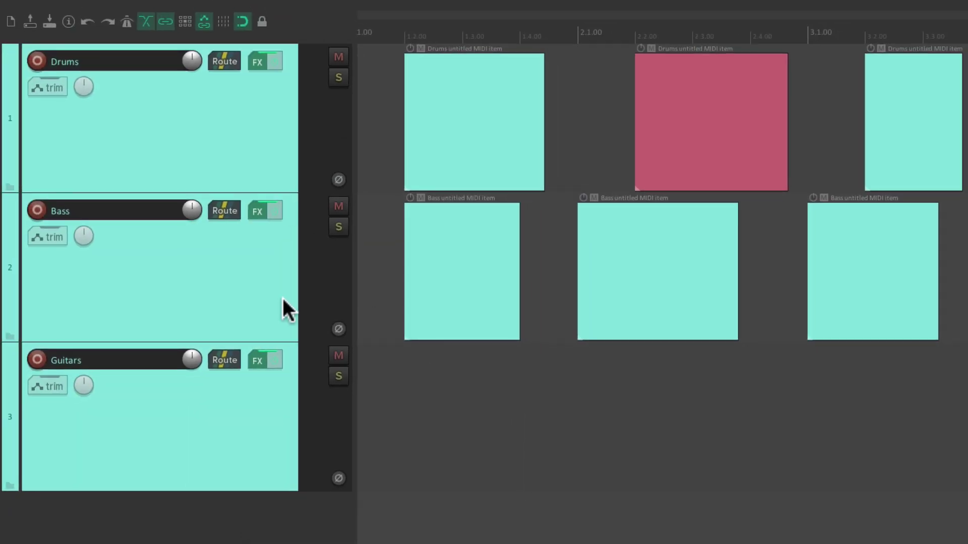
Reroll the shared random color so all three tracks turn magenta
right_click(271, 148)
mouse_move(276, 383)
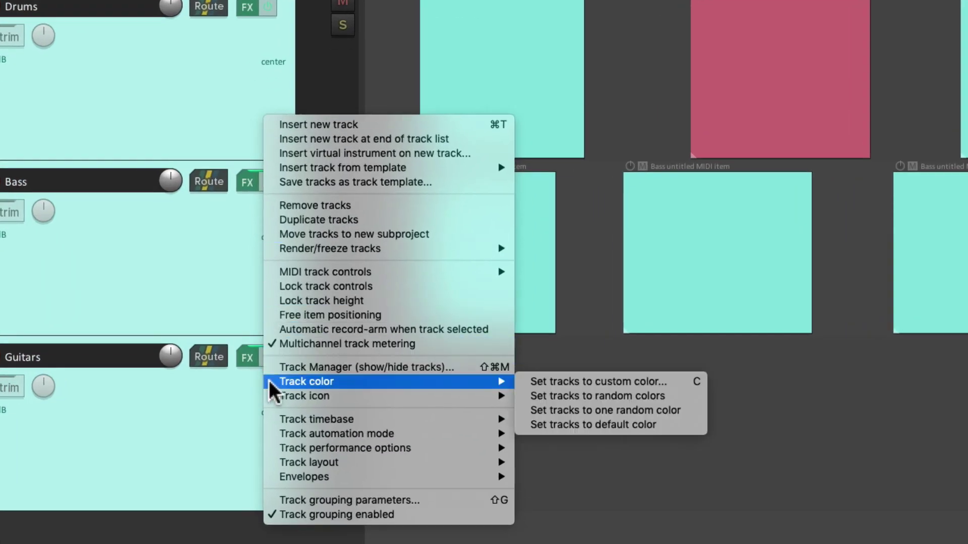
click(548, 411)
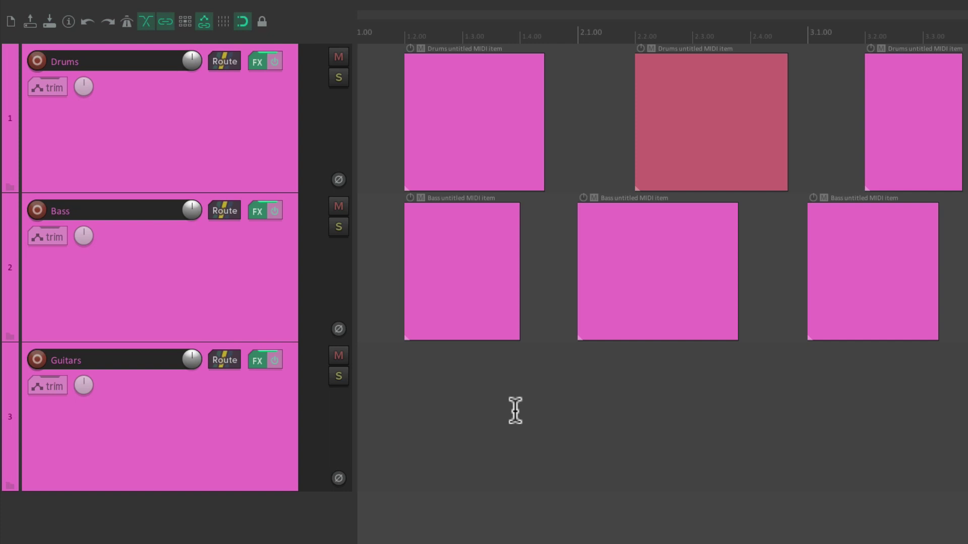
Reset the Drums, Bass and Guitars tracks to the default grey track color
key(ctrl+a)
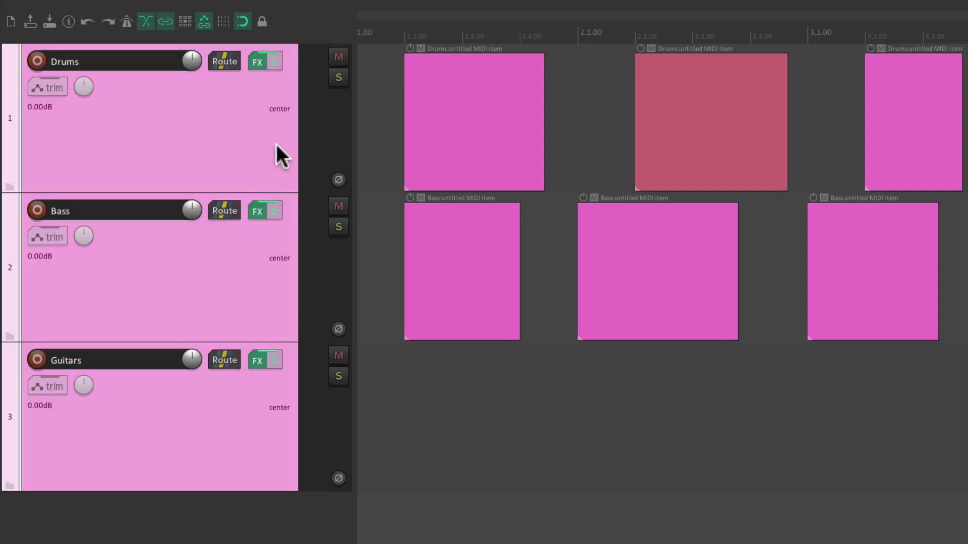
right_click(277, 144)
mouse_move(285, 374)
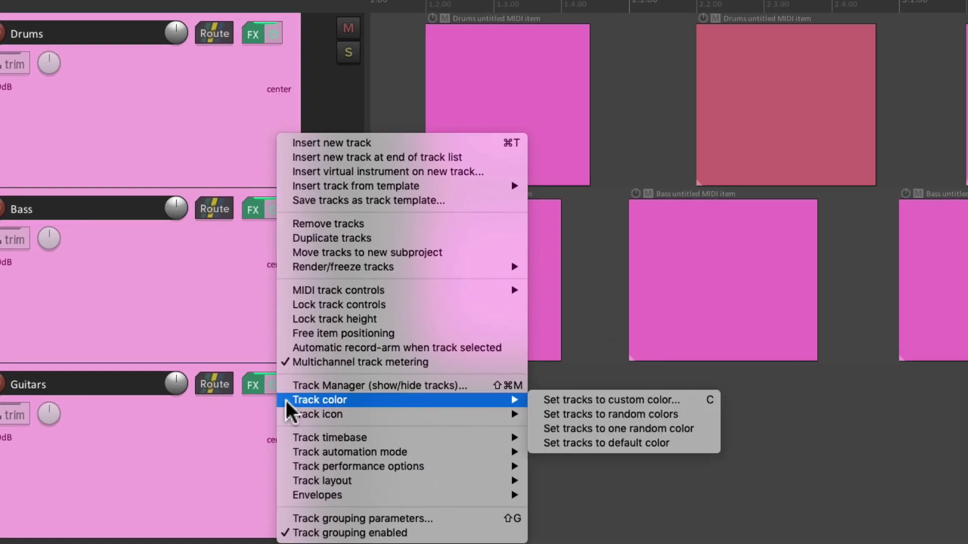
click(567, 444)
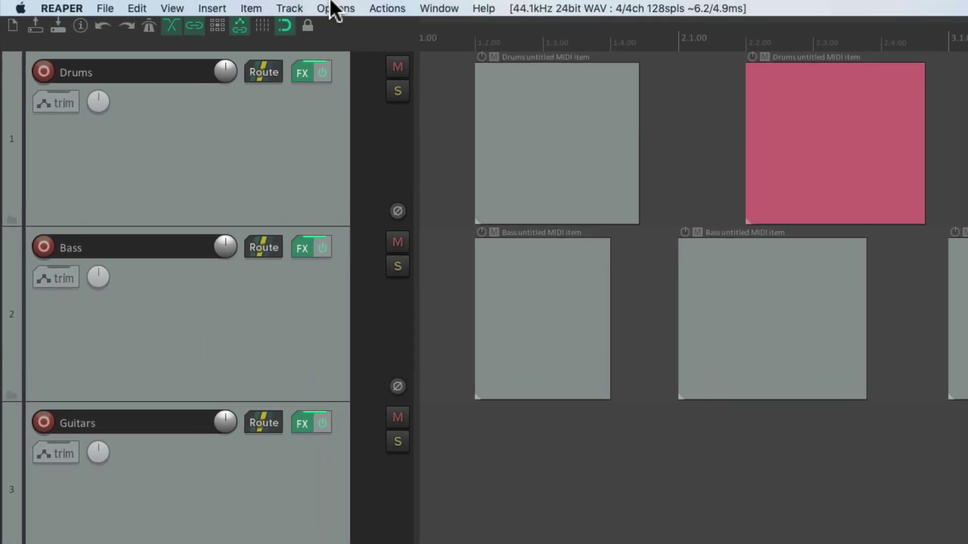
Open the Default_6.0 Theme Adjuster and page forward to its Custom Colors section
click(286, 7)
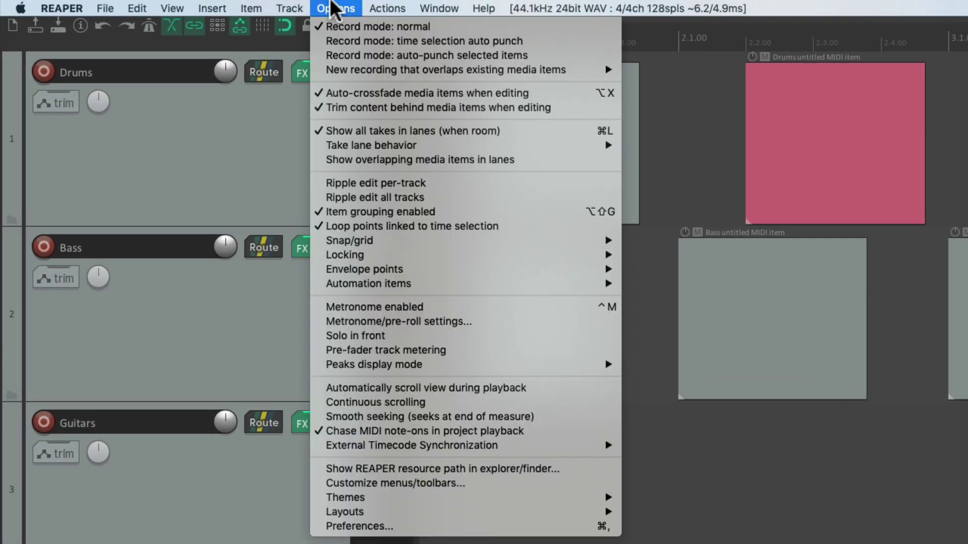
mouse_move(347, 500)
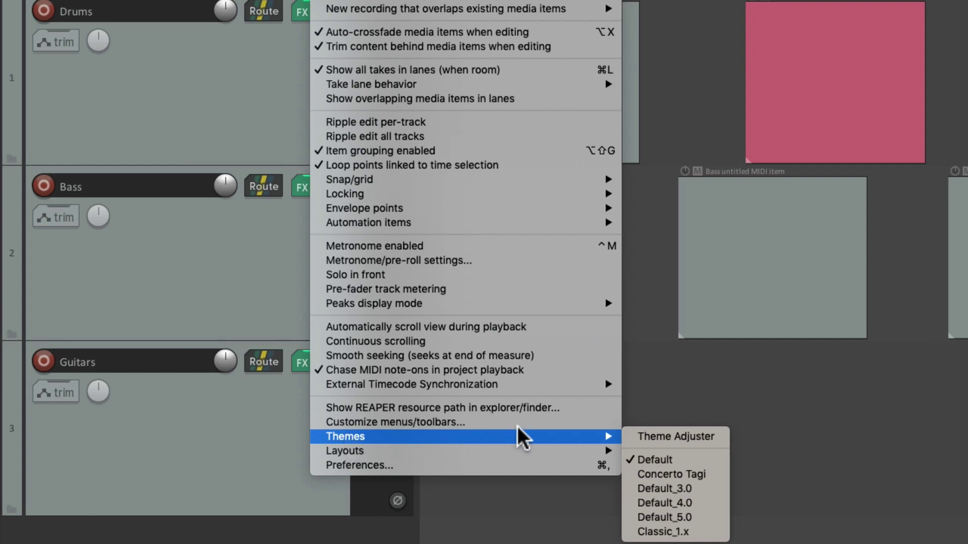
click(636, 438)
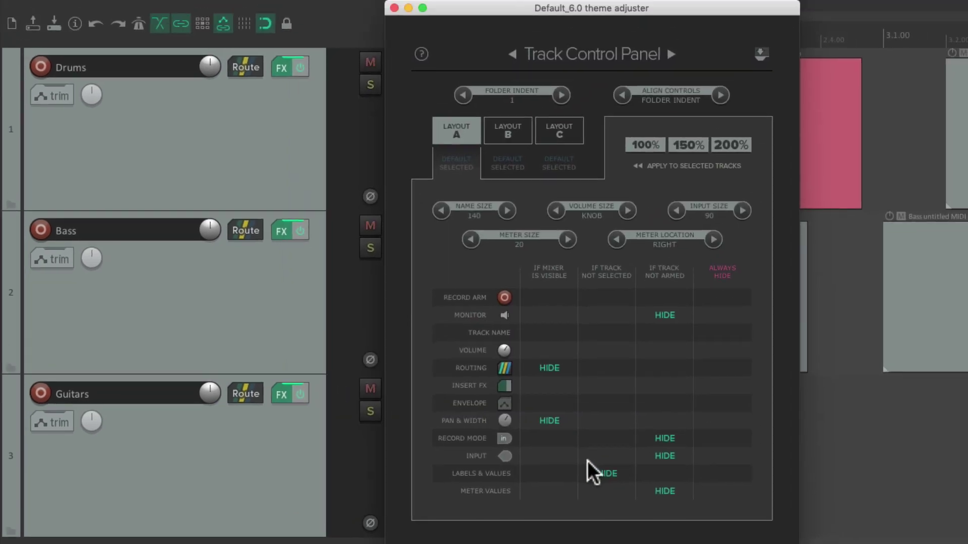
click(671, 53)
click(670, 53)
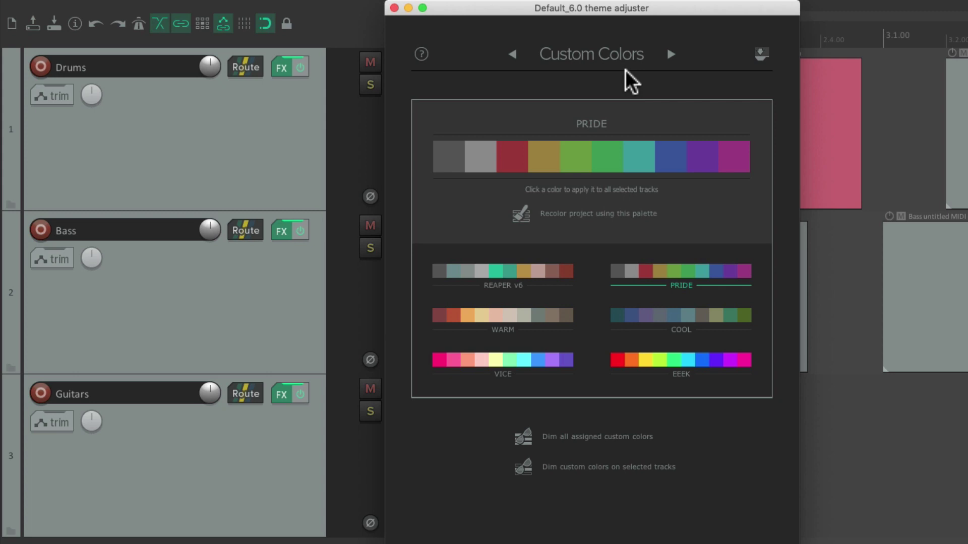
Activate the REAPER v6 palette and color Drums dusty pink, Bass green, Guitars dark red
click(535, 286)
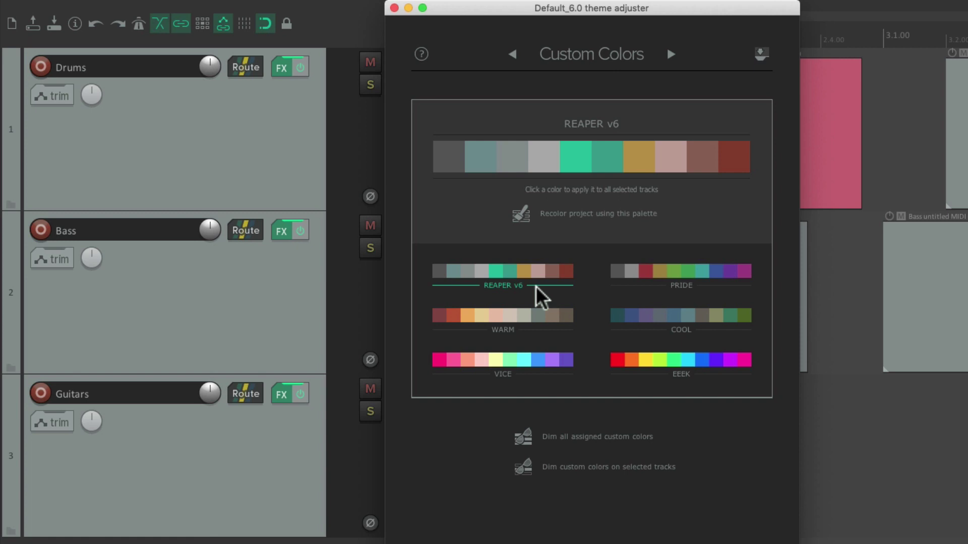
click(281, 132)
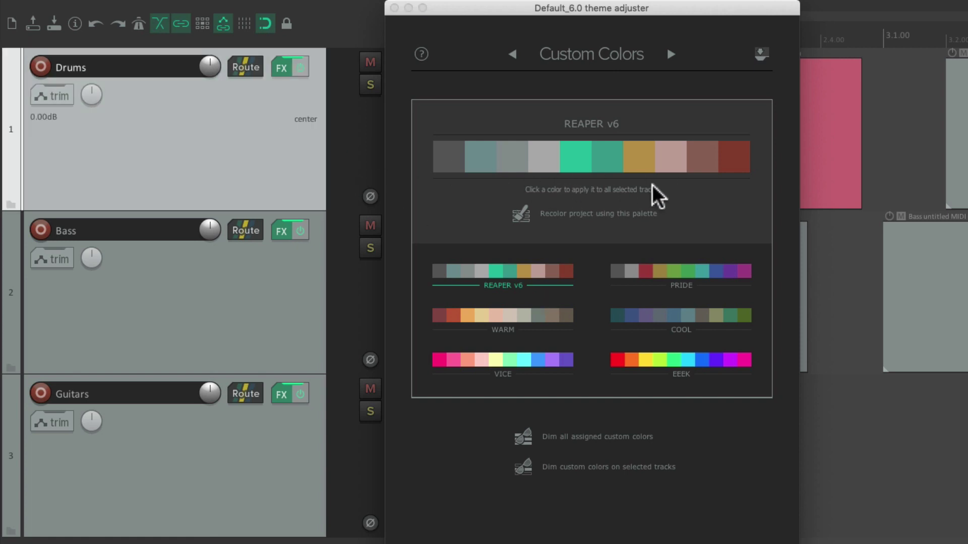
click(669, 156)
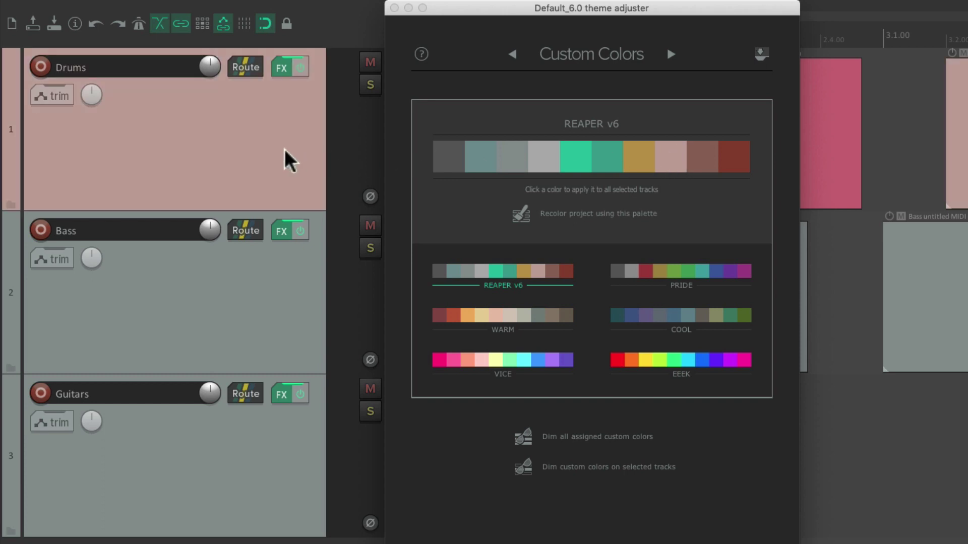
click(246, 302)
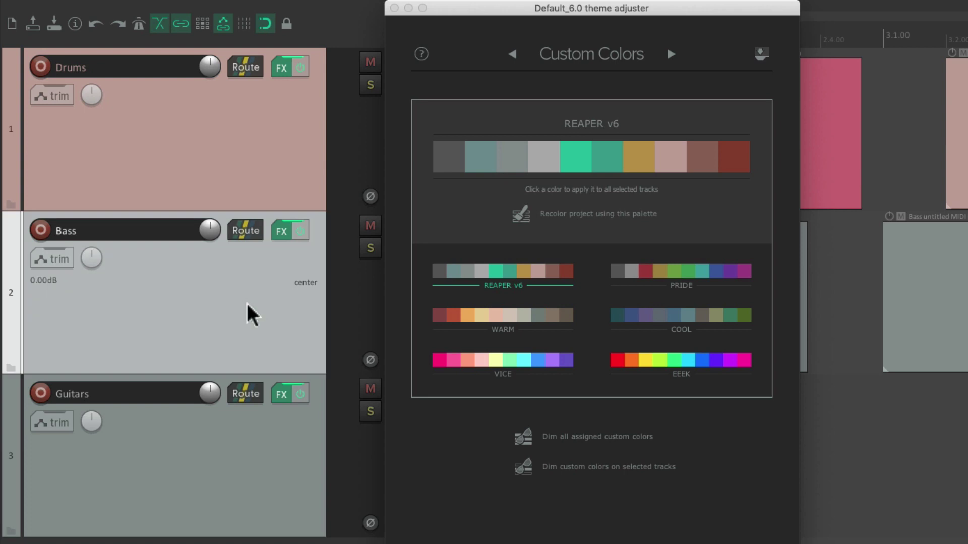
click(582, 162)
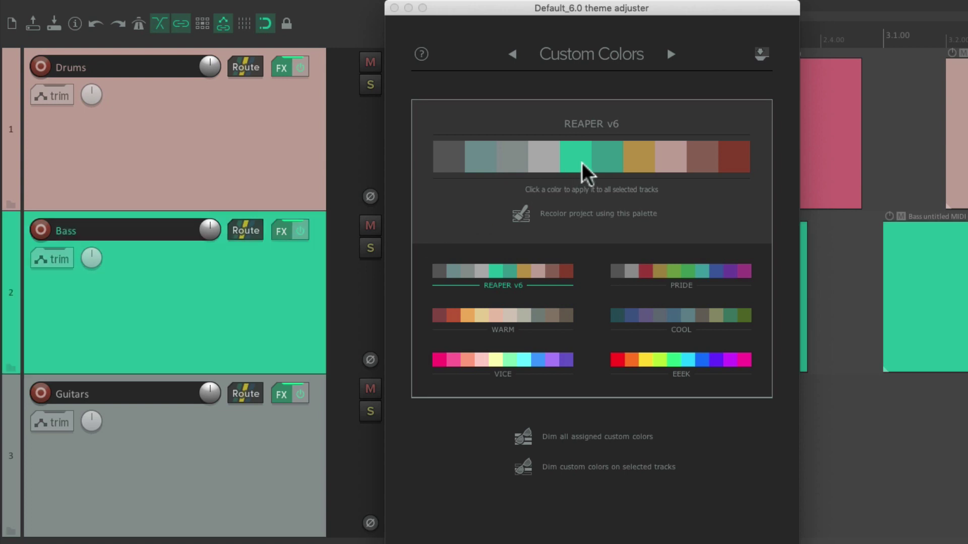
click(269, 512)
click(731, 157)
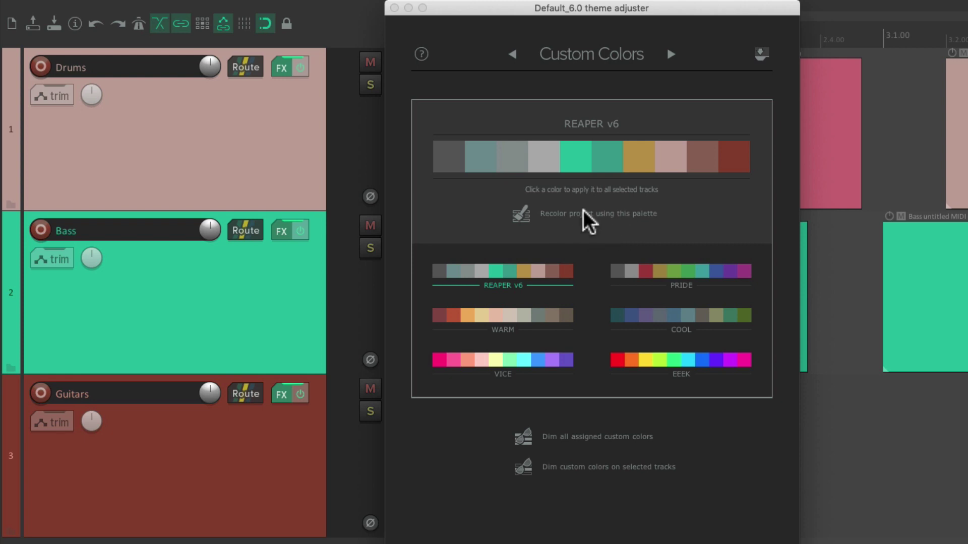
Repeatedly recolor the project with random colors from the REAPER v6 palette
click(521, 212)
click(521, 212)
click(521, 212)
click(521, 212)
click(521, 212)
click(521, 212)
click(521, 211)
click(522, 211)
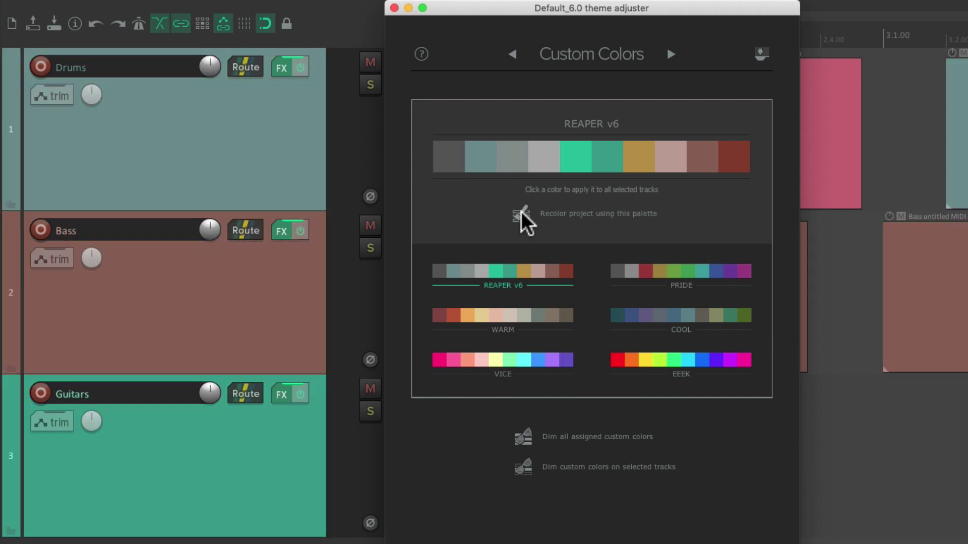
Switch to the WARM palette and randomly recolor the tracks from it several times
click(524, 329)
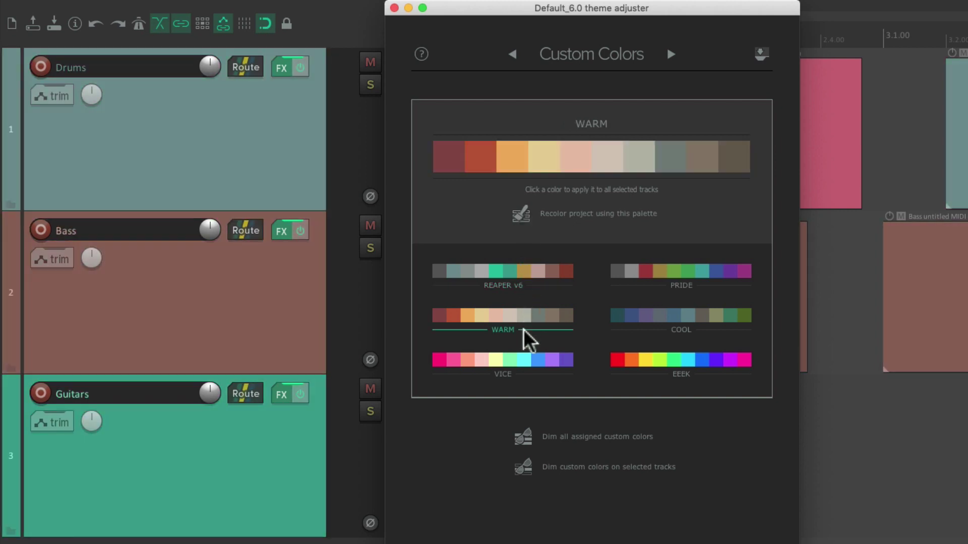
click(528, 216)
click(527, 216)
click(528, 216)
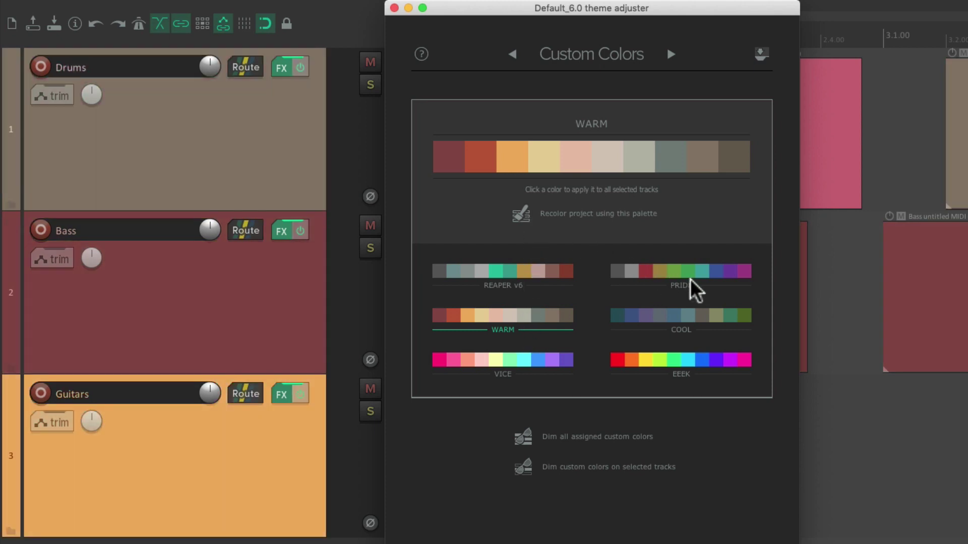
Recolor the project from the PRIDE, then COOL, then EEEK palettes
click(695, 281)
click(521, 217)
click(521, 216)
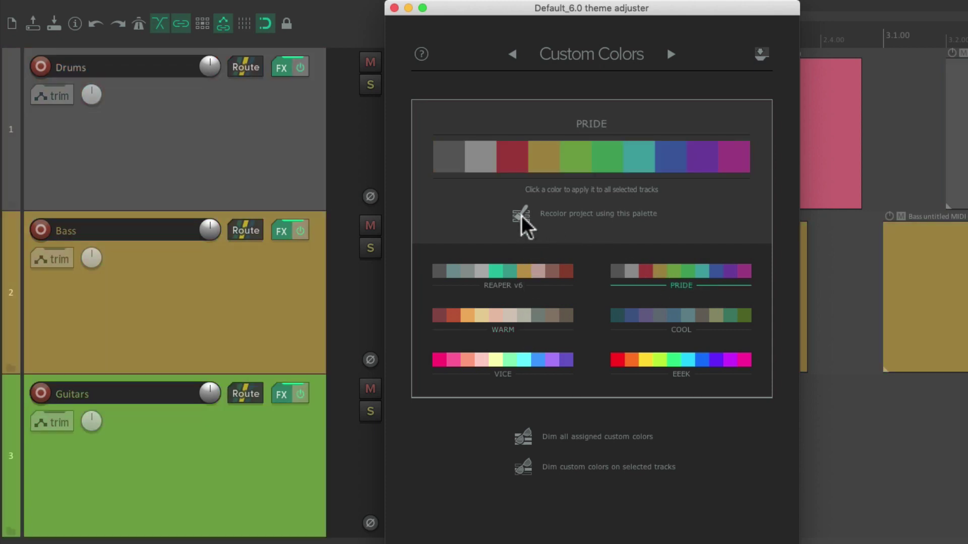
click(694, 325)
click(521, 216)
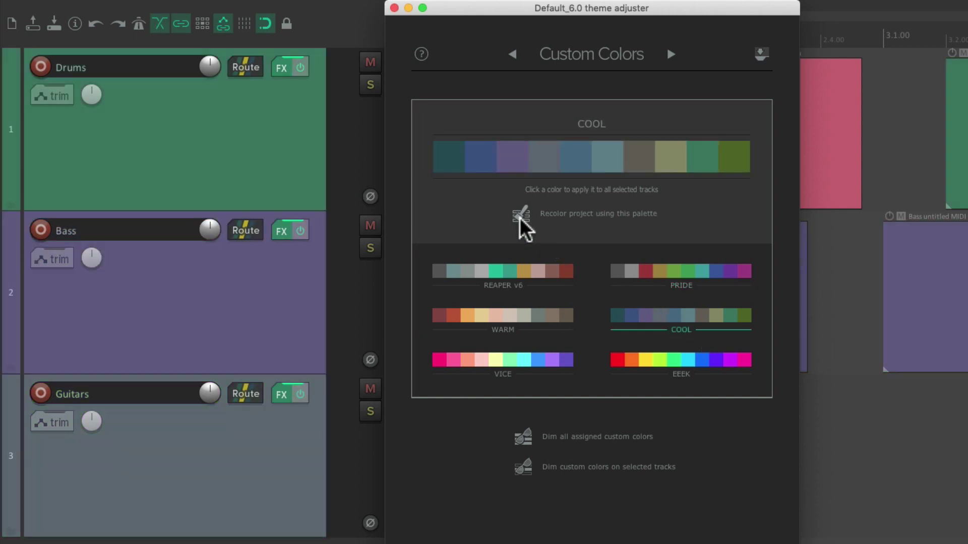
click(693, 372)
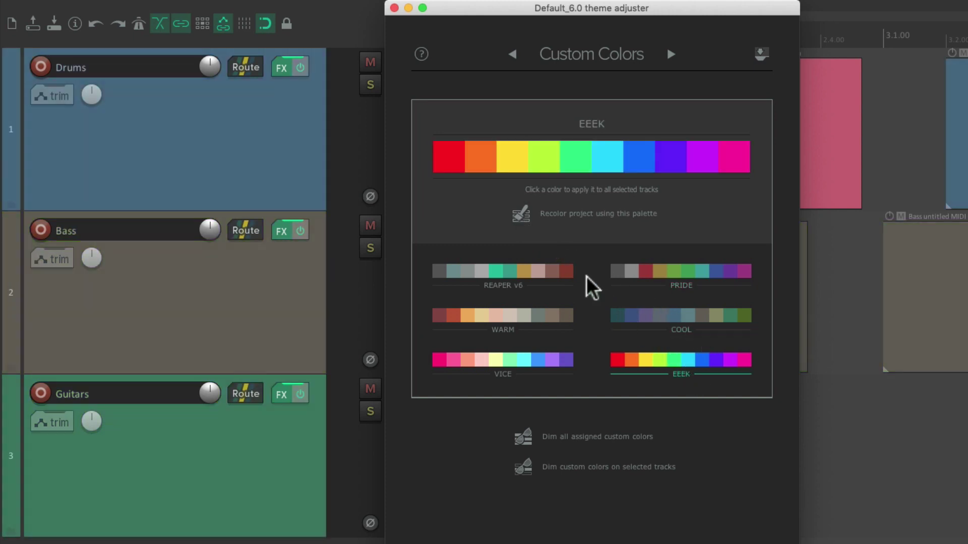
click(515, 211)
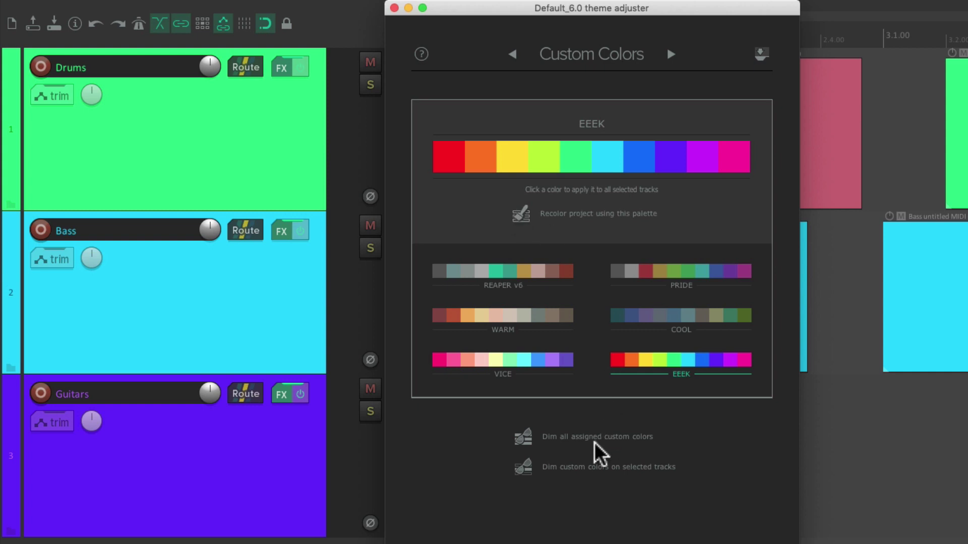
Dim all assigned custom colors, recolor from EEEK, then dim the Drums and Bass colors
click(522, 438)
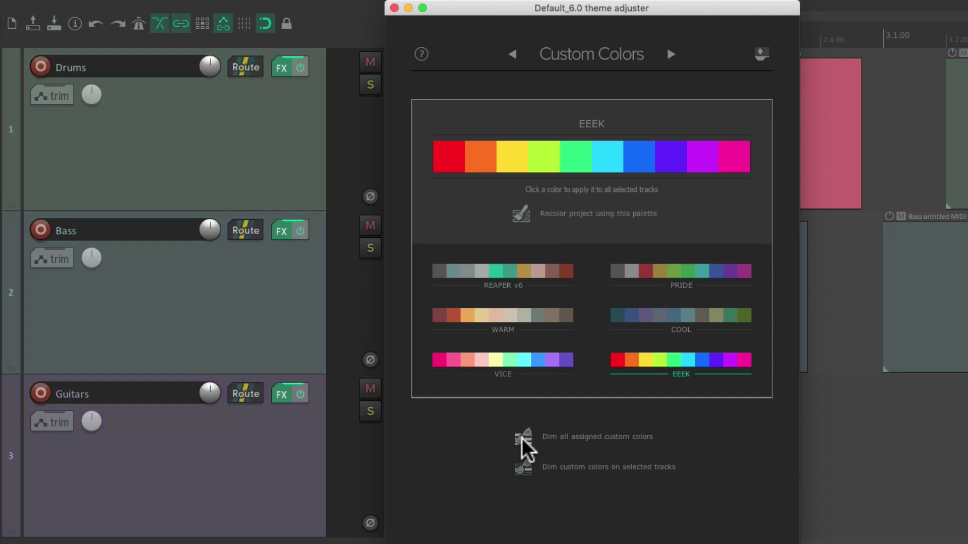
click(521, 217)
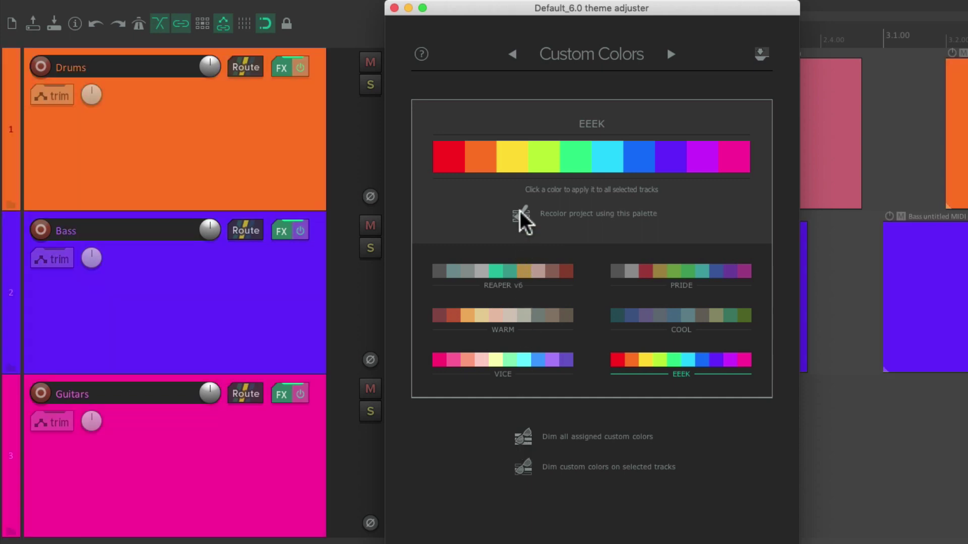
click(258, 139)
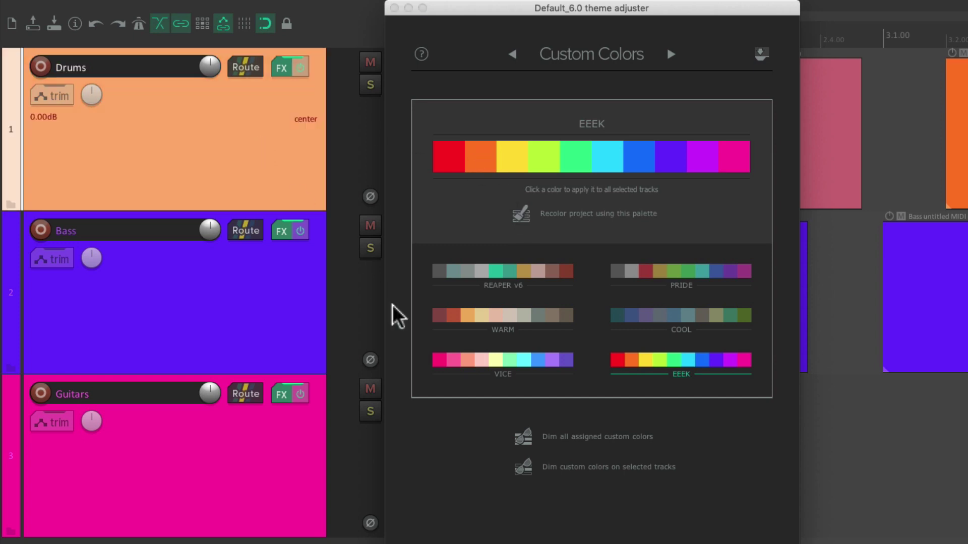
click(522, 466)
click(307, 338)
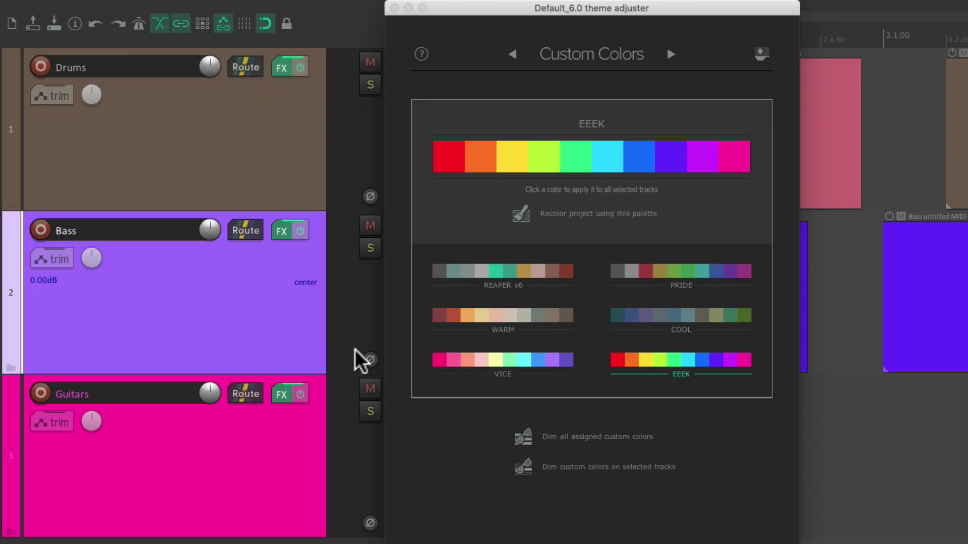
click(518, 470)
Recolor the project from the COOL palette
click(271, 462)
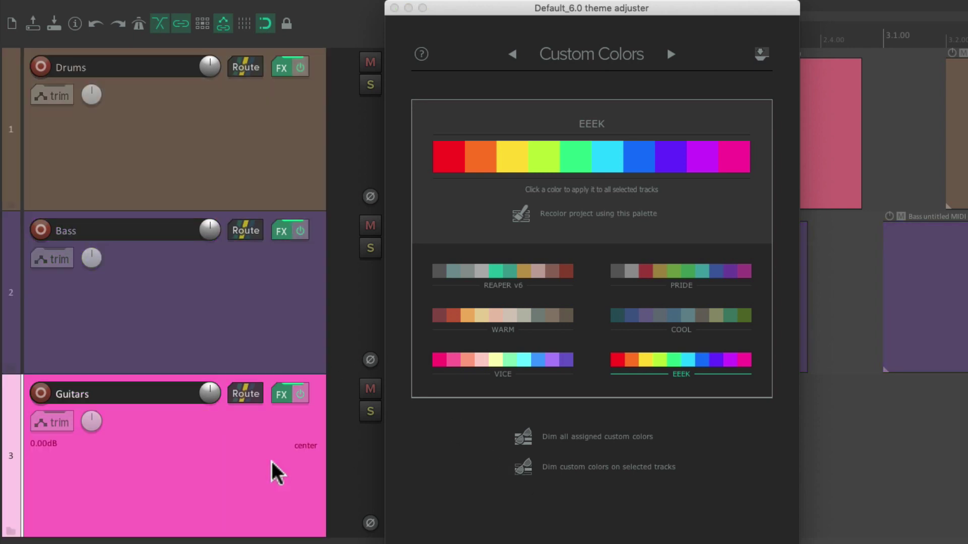
click(527, 466)
click(520, 215)
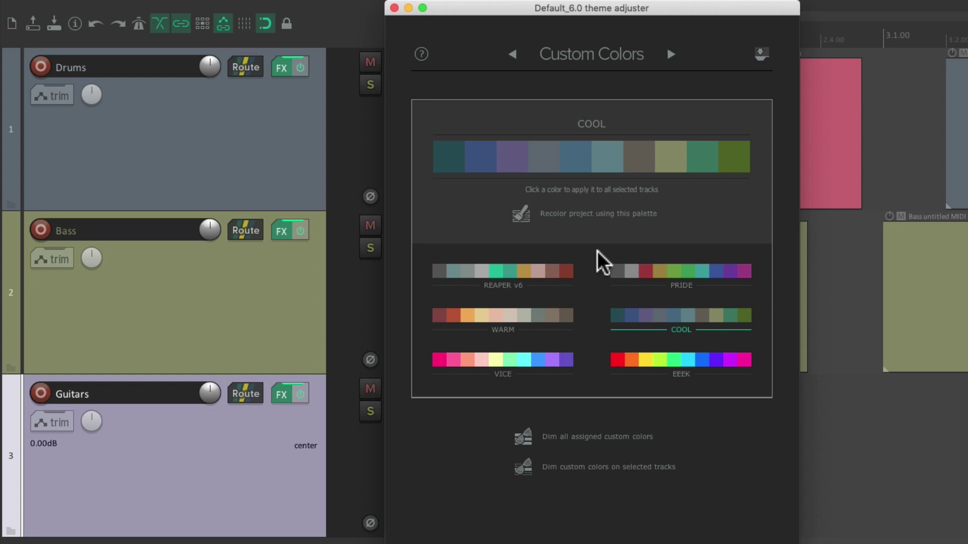
Close the Theme Adjuster and cycle the docked Colors bar palettes through Rv6 and Pride to Warm
click(761, 53)
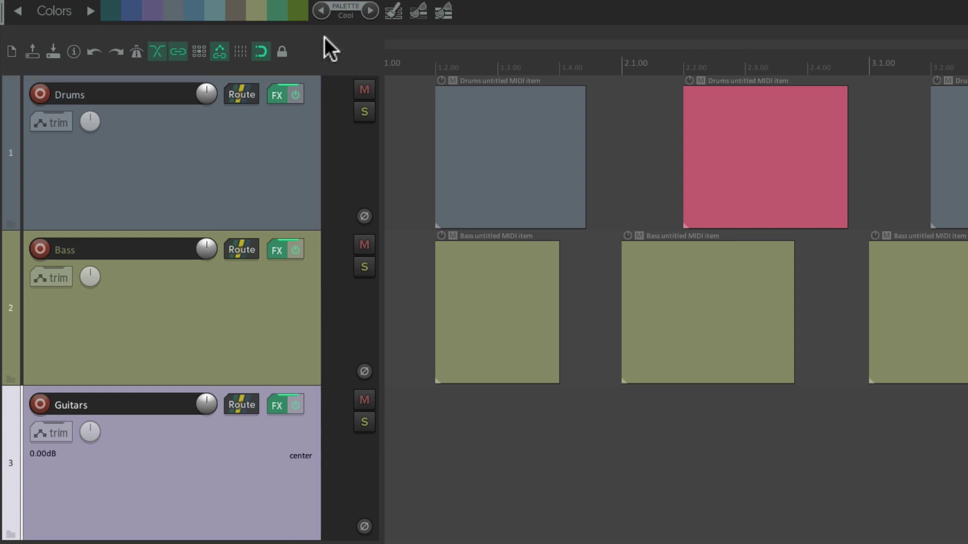
click(322, 9)
click(323, 9)
click(322, 9)
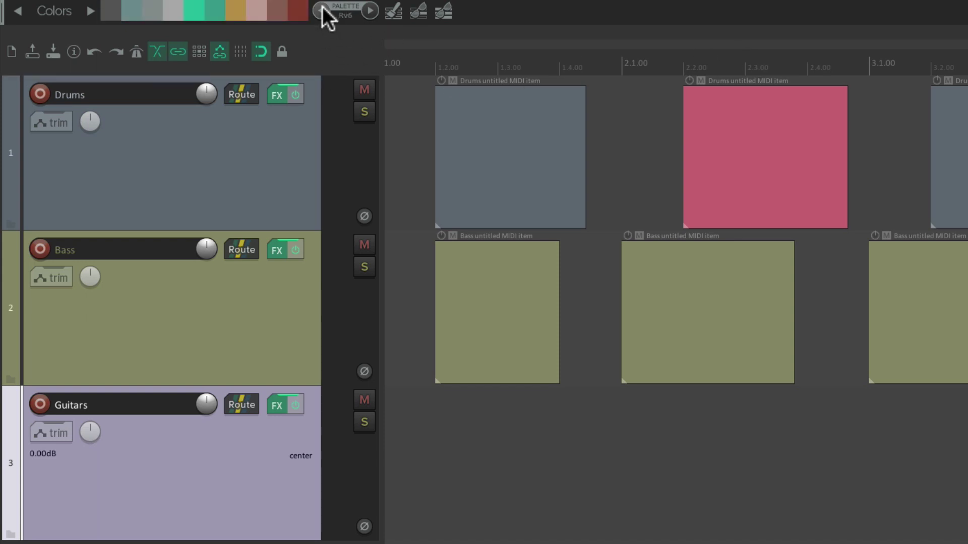
click(370, 10)
click(370, 9)
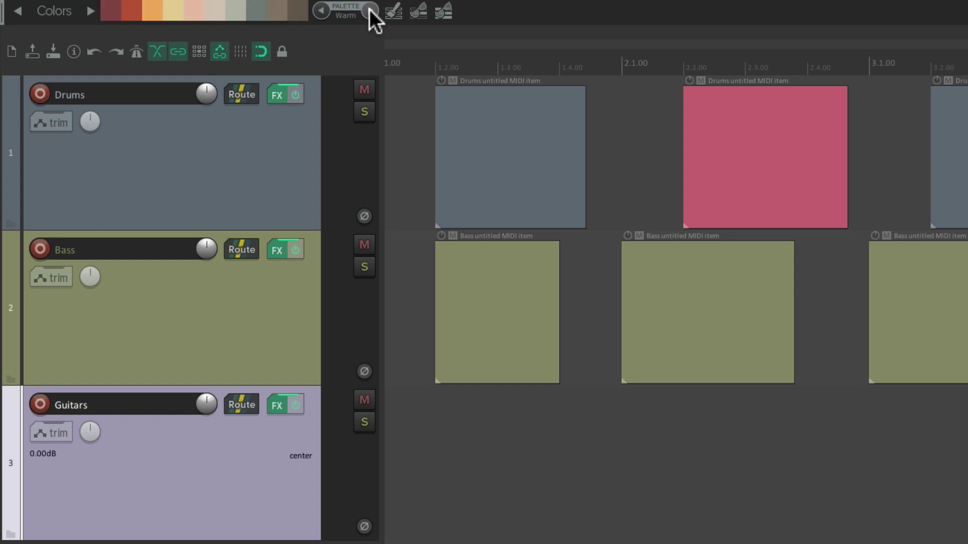
Color Drums grey-green, Bass brown and Guitars red-orange from the Warm swatches
click(216, 144)
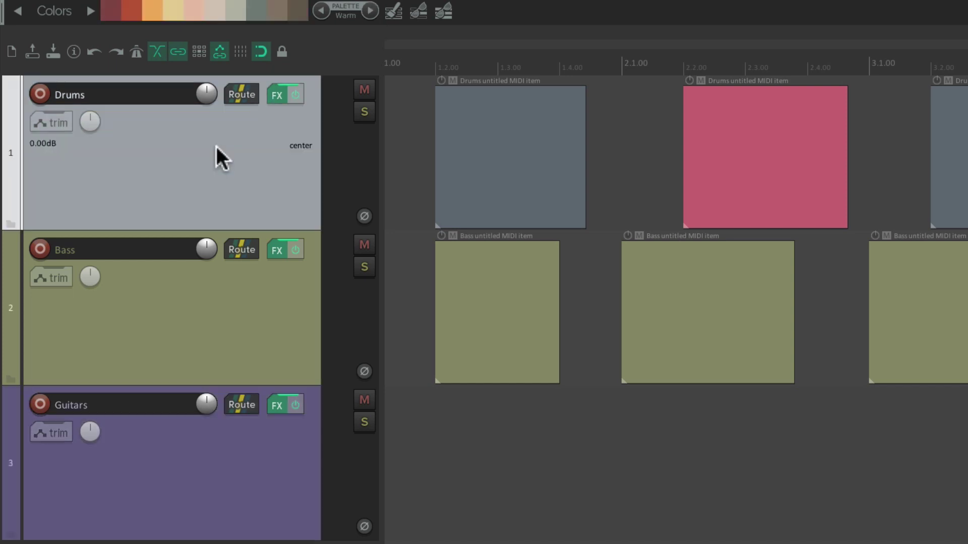
click(250, 17)
click(237, 311)
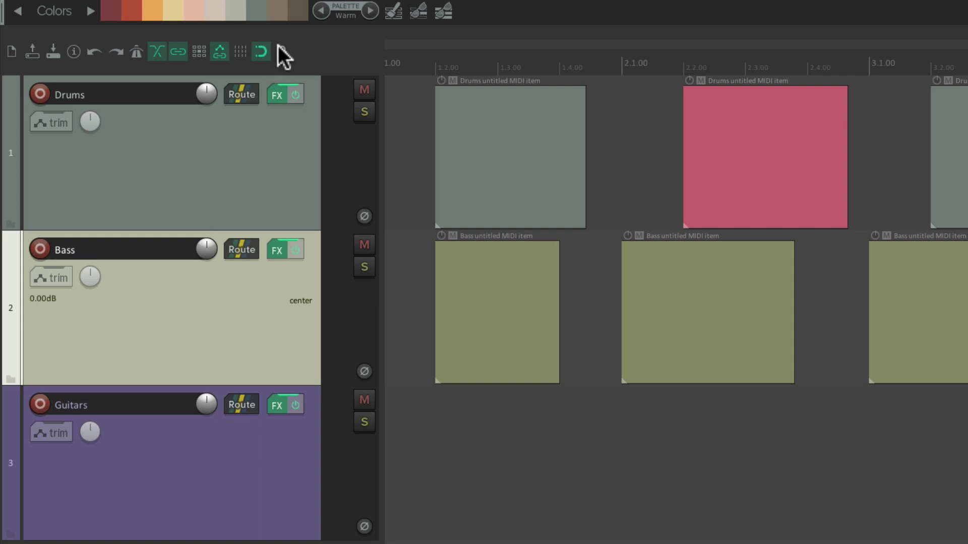
click(298, 10)
click(244, 427)
click(132, 11)
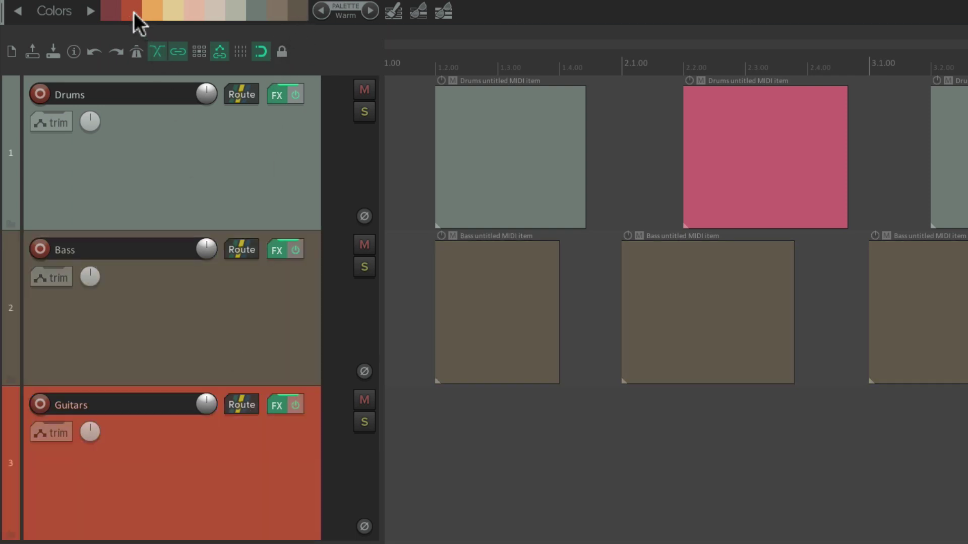
Randomly reassign track colors from Warm several times, then from the Cool palette
click(392, 15)
click(393, 14)
click(392, 14)
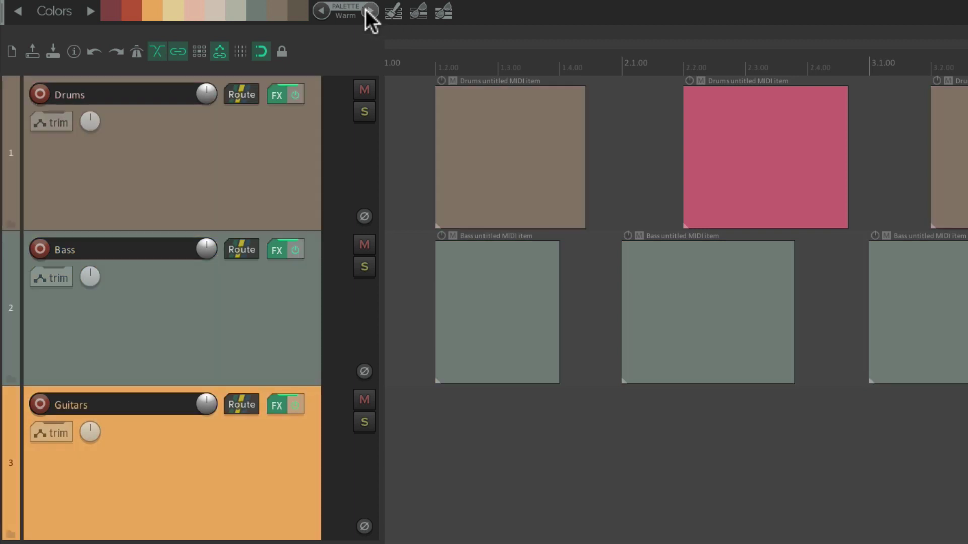
click(370, 10)
click(393, 11)
click(393, 11)
click(394, 11)
click(393, 11)
click(394, 11)
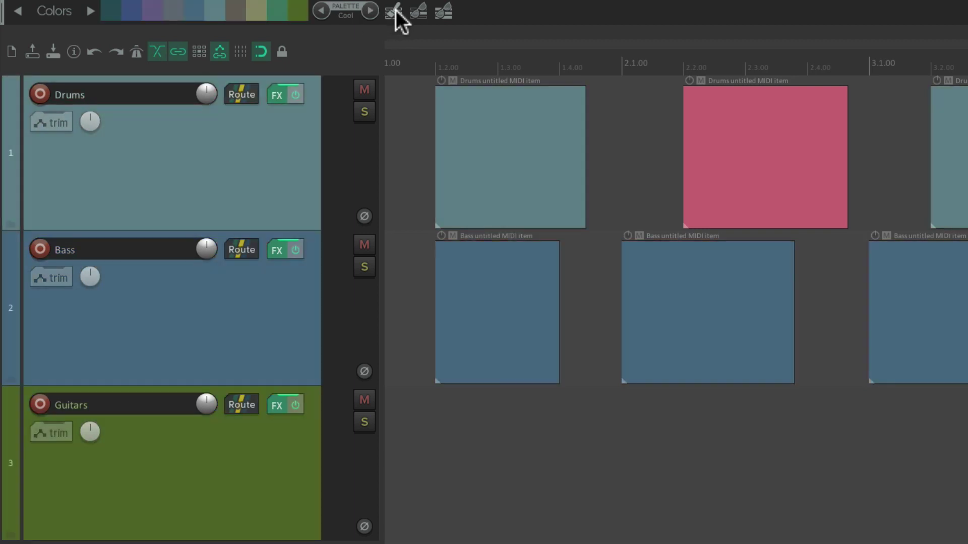
Clear the custom track colors, switch to the Eeek palette and randomly recolor the tracks
click(445, 10)
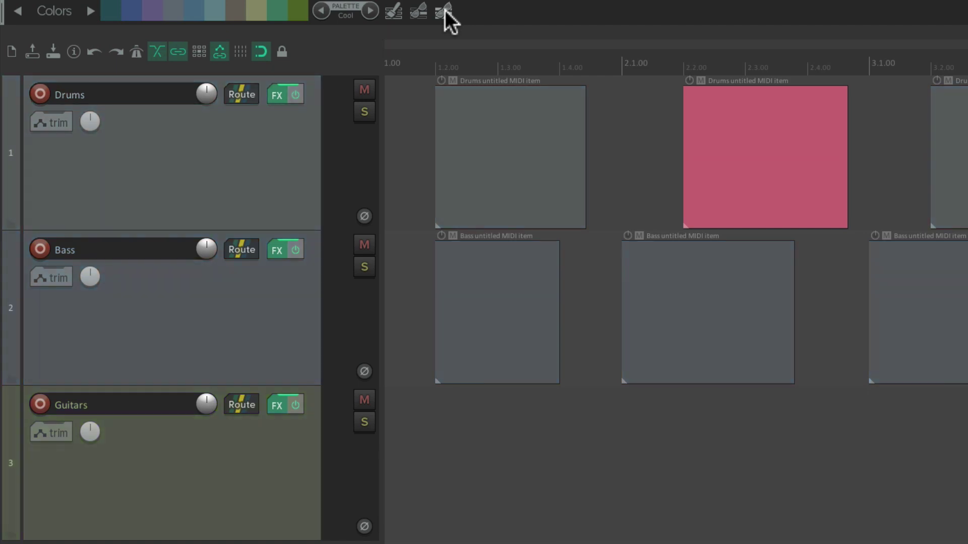
click(370, 11)
click(391, 11)
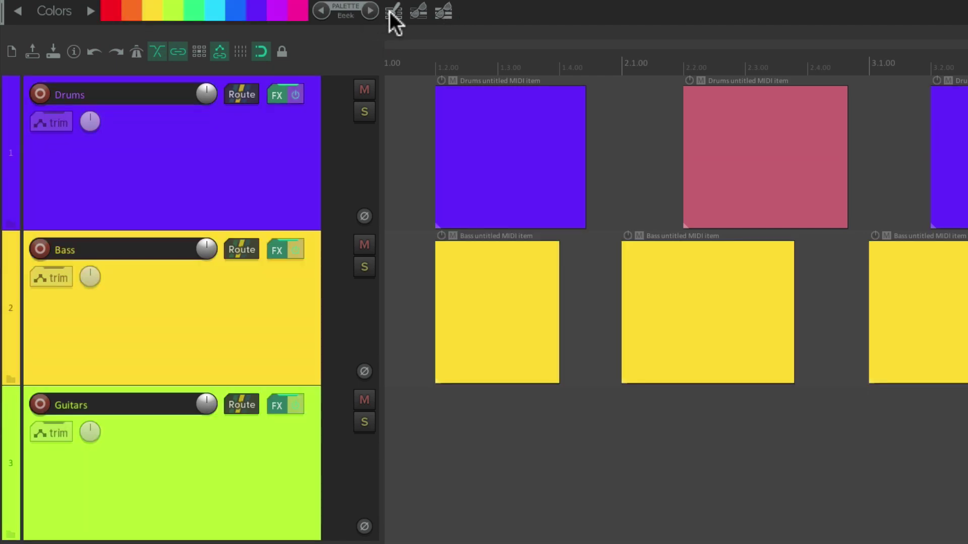
Dim the Drums, Bass and Guitars track colors one track at a time
click(286, 164)
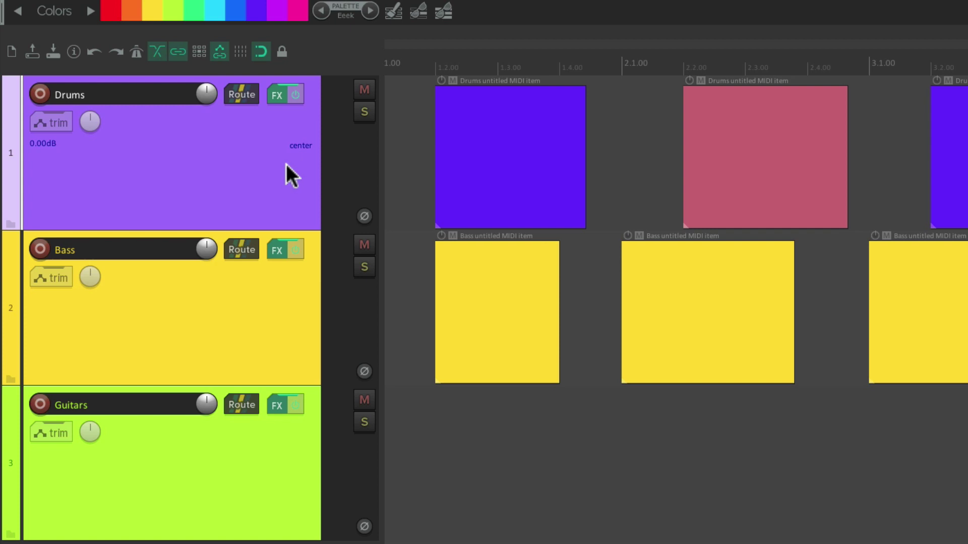
click(419, 15)
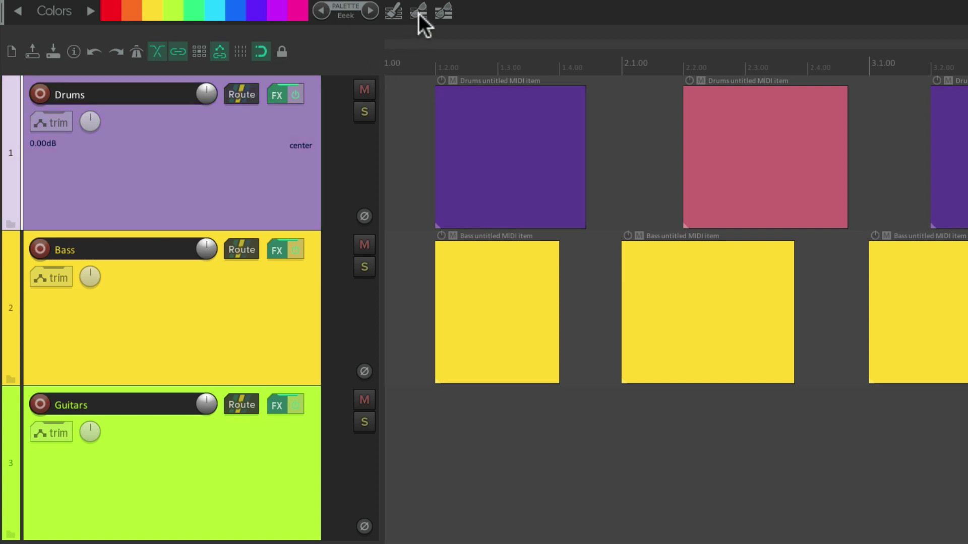
click(215, 320)
click(415, 13)
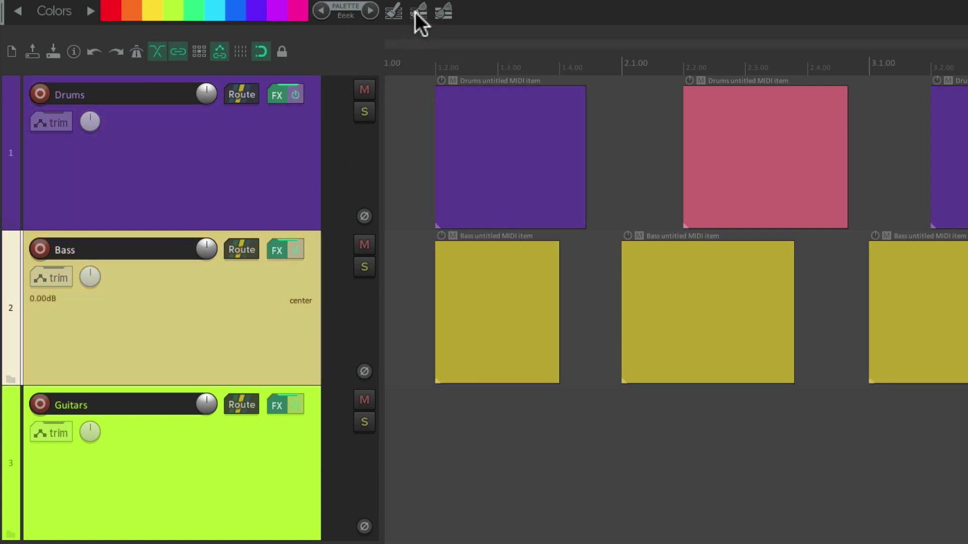
click(237, 481)
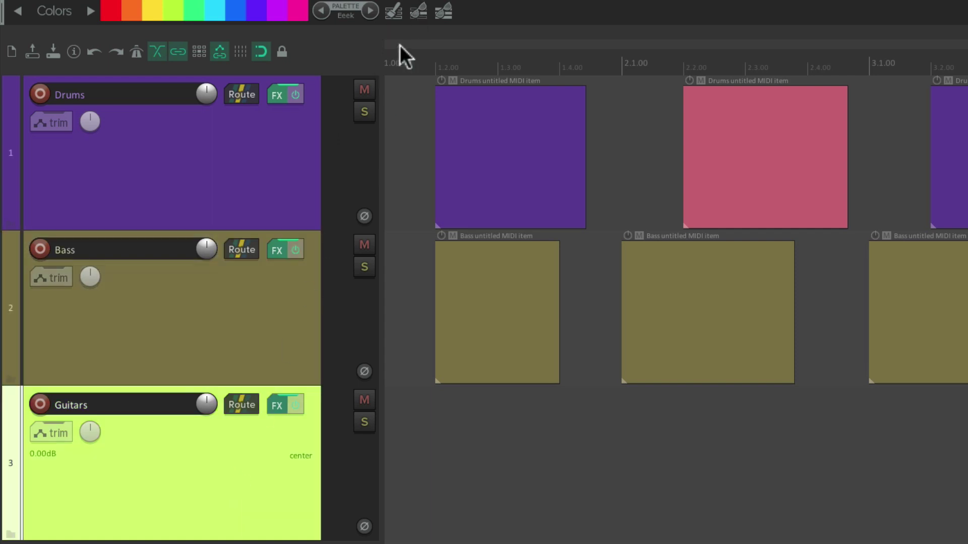
click(415, 13)
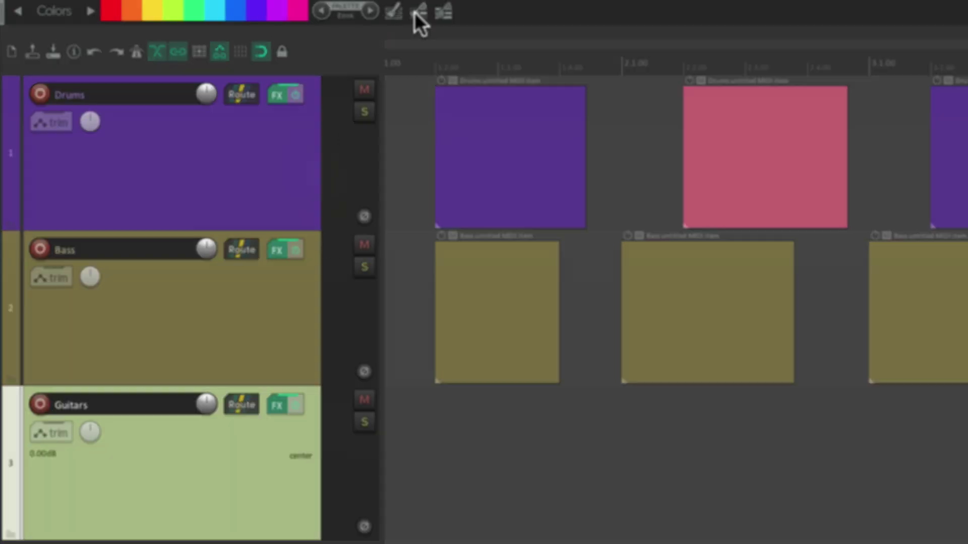